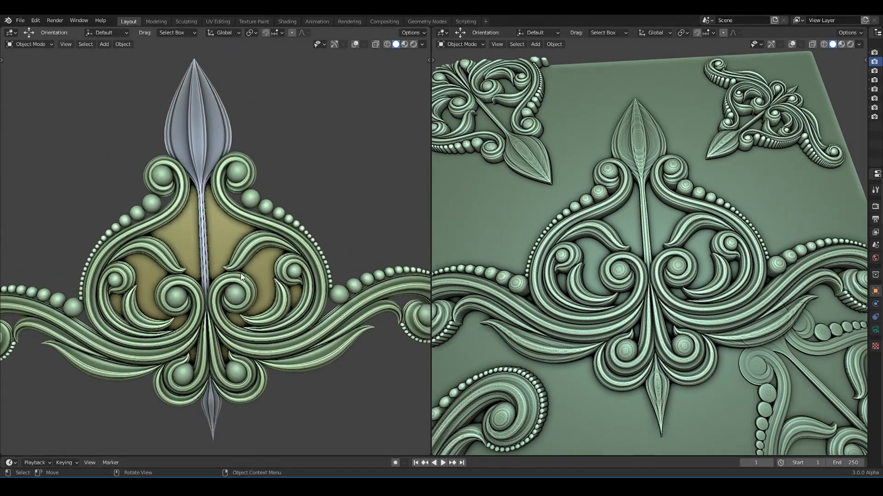
- Examine the ornament model and the sculpted relief up close in both viewports
left_click(404, 44)
scroll(283, 192, "up", 2)
mouse_move(283, 191)
middle_mouse_down()
mouse_move(272, 146)
mouse_move(241, 177)
mouse_move(337, 150)
middle_mouse_up()
scroll(657, 189, "up", 2)
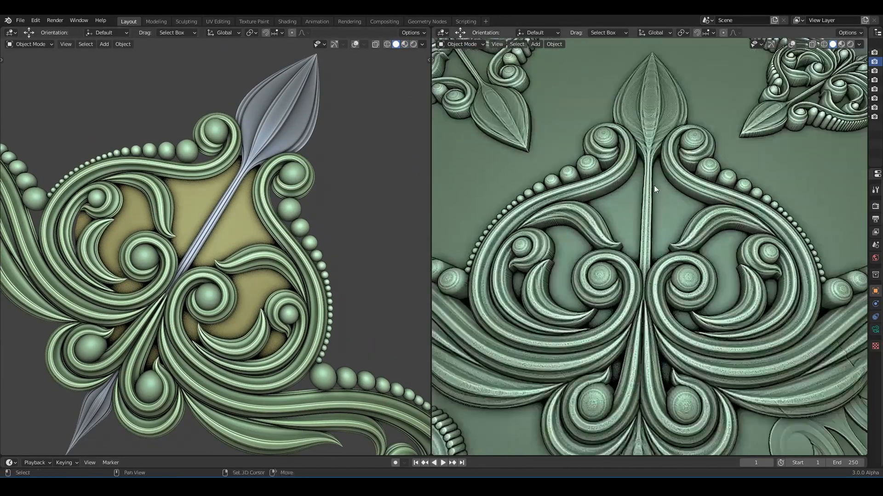
mouse_move(654, 186)
middle_mouse_down()
mouse_move(642, 162)
mouse_move(661, 201)
middle_mouse_up()
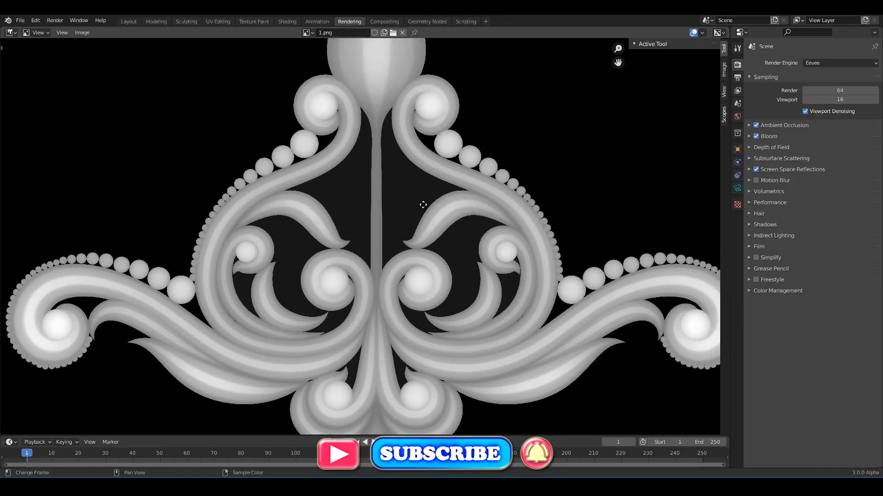
- Inspect the complete 1.png height map in a maximized image view, and return to the Layout workspace's relief
key("ctrl+space")
key("Home")
middle_click_drag(516, 276, 515, 290, "ctrl")
middle_click_drag(482, 145, 482, 173)
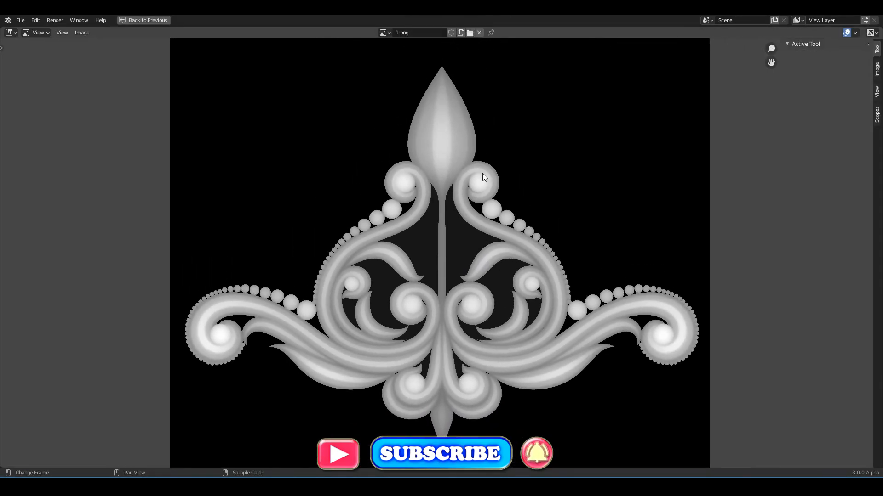
key("ctrl+space")
left_click(129, 21)
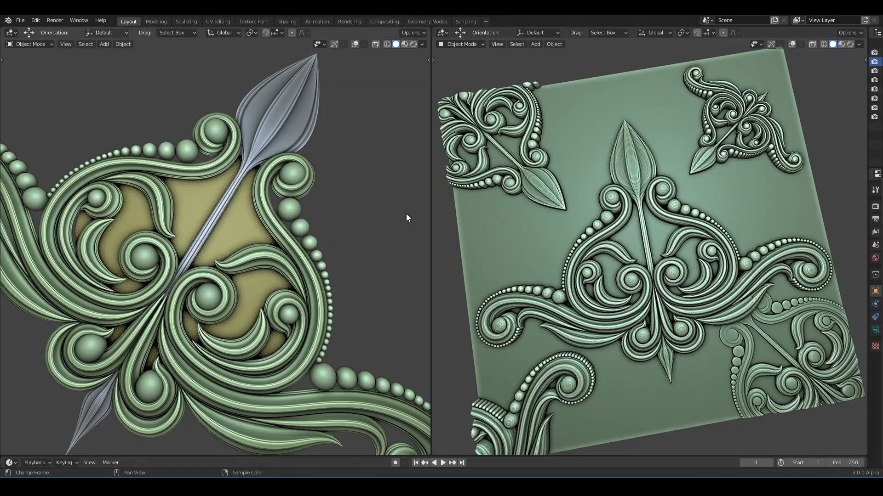
middle_click_drag(635, 248, 721, 213)
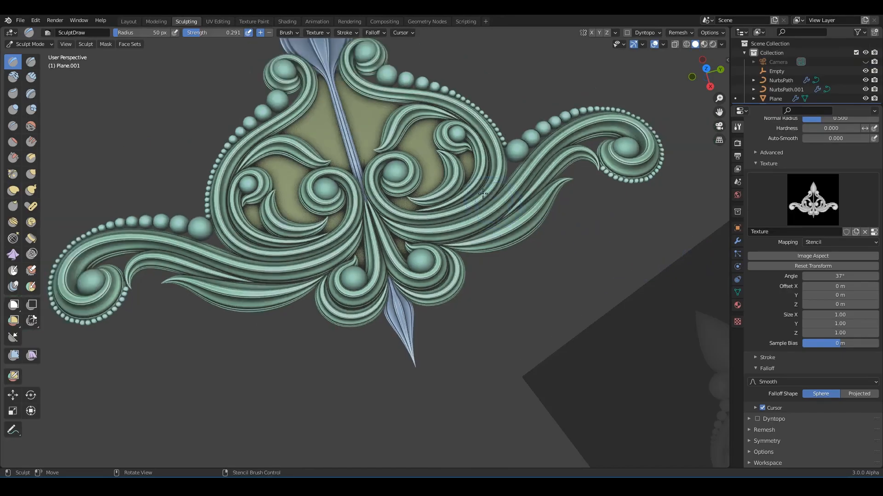
- Position the ornament stencil over the plane's edge beside the central relief and sculpt the pattern into the surface
mouse_move(368, 230)
middle_mouse_down()
mouse_move(283, 204)
mouse_move(7, 232)
middle_mouse_up()
scroll(437, 225, "down", 8)
middle_click_drag(437, 225, 260, 290, "shift")
scroll(492, 253, "up", 7)
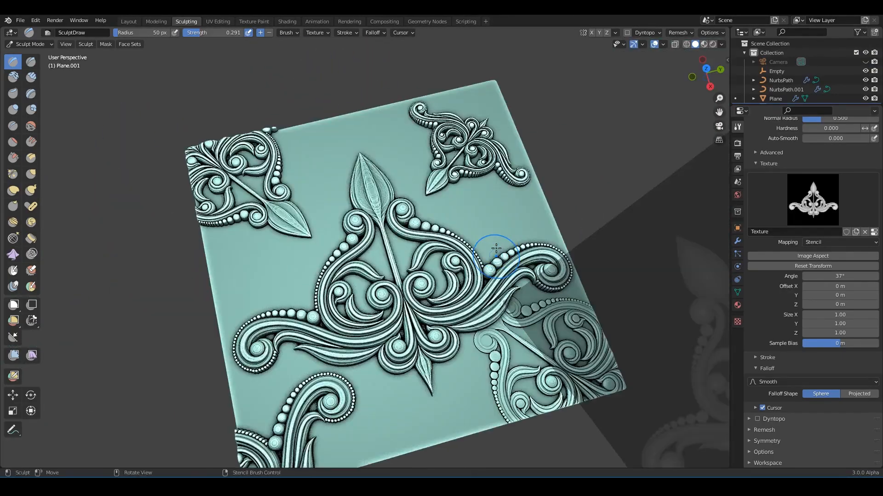
middle_click_drag(493, 252, 501, 252)
scroll(501, 252, "up", 8)
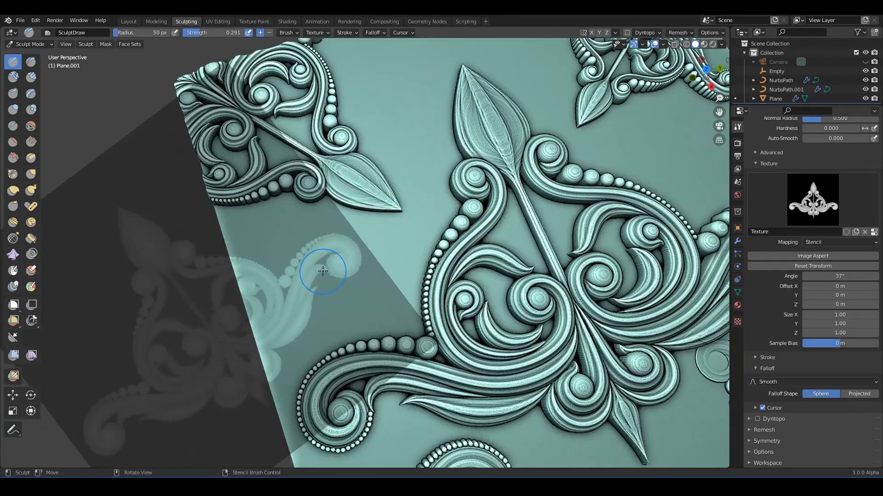
right_click_drag(323, 271, 346, 260)
left_click_drag(270, 307, 450, 288)
- Set the brush falloff to Sphere, and reposition and rotate the ornament stencil for another brush stroke on the plane
left_click(809, 382)
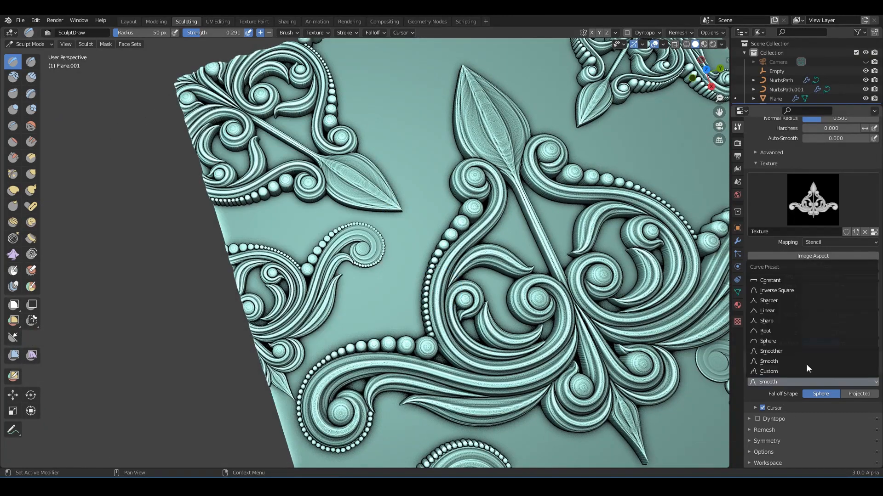
left_click(767, 341)
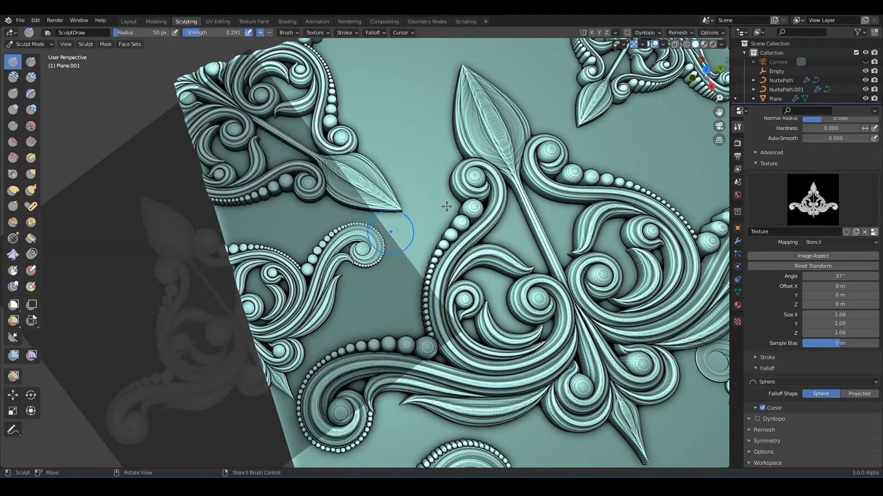
middle_click_drag(353, 262, 258, 312, "shift")
right_click_drag(519, 241, 662, 183)
middle_click_drag(662, 184, 659, 270, "shift")
right_click_drag(621, 230, 345, 147)
right_click_drag(359, 204, 354, 146, "ctrl")
left_click_drag(355, 146, 308, 249)
scroll(322, 239, "down", 3)
right_click_drag(258, 211, 579, 271)
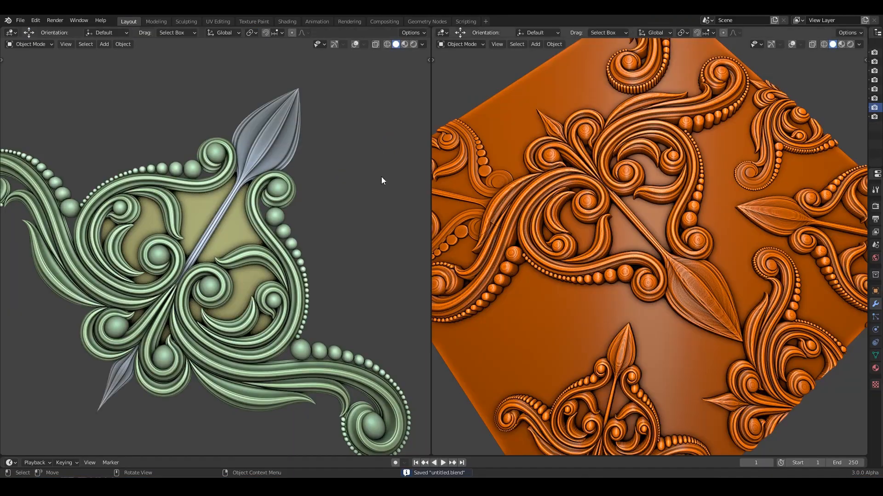
- Examine the ornament model and the orange sculpted relief side by side
middle_click_drag(381, 181, 276, 193)
scroll(252, 201, "down", 1)
scroll(206, 184, "up", 5)
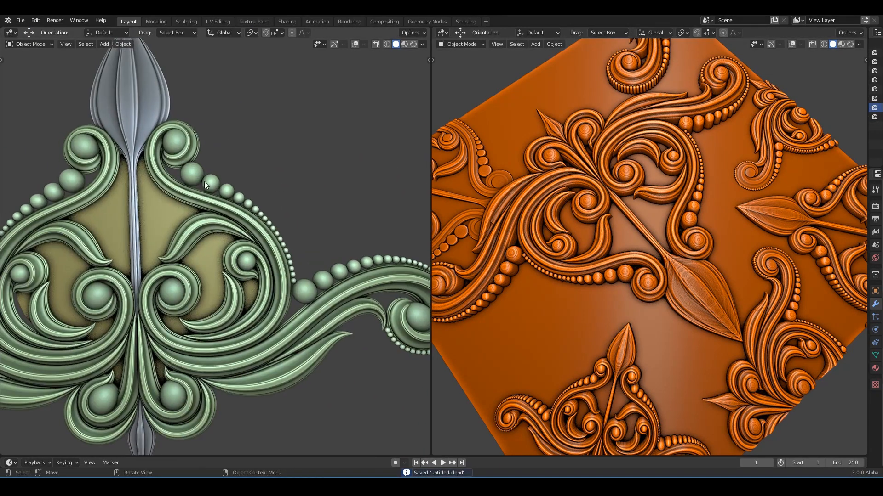
middle_click_drag(688, 209, 670, 229)
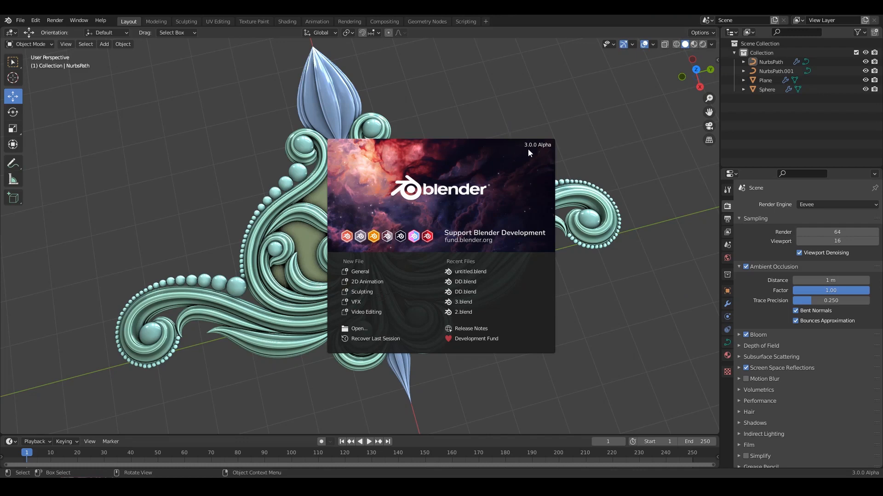
- Dismiss the splash screen and save the ornament file
left_click(569, 159)
key("n")
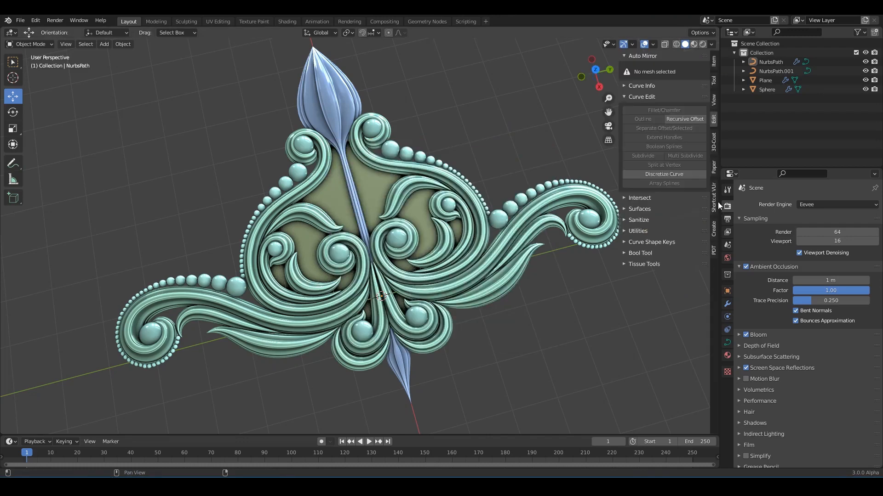
middle_click_drag(641, 109, 399, 142)
key("n")
key("ctrl+s")
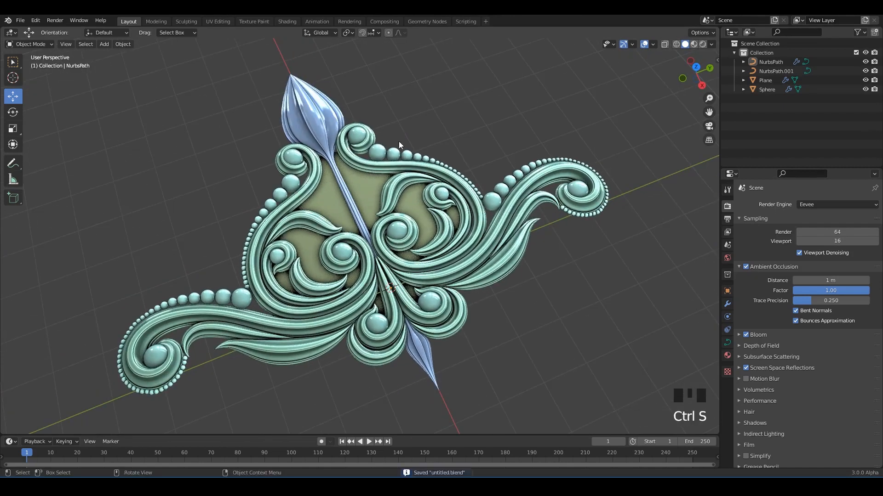
- Open the Animation workspace, enlarge its viewports by shrinking the Dope Sheet, and set the narrow viewport to Material Preview
left_click(316, 21)
scroll(142, 213, "up", 3)
middle_click_drag(142, 213, 106, 197)
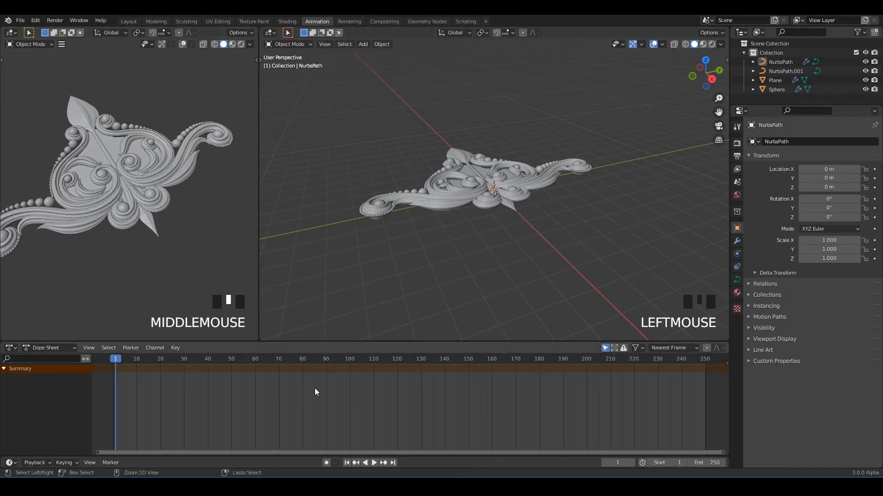
left_click_drag(334, 343, 333, 455)
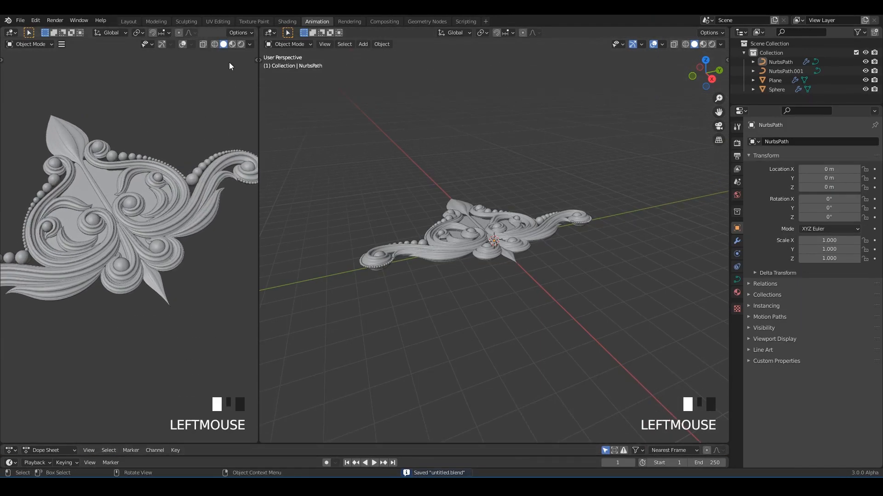
left_click(232, 45)
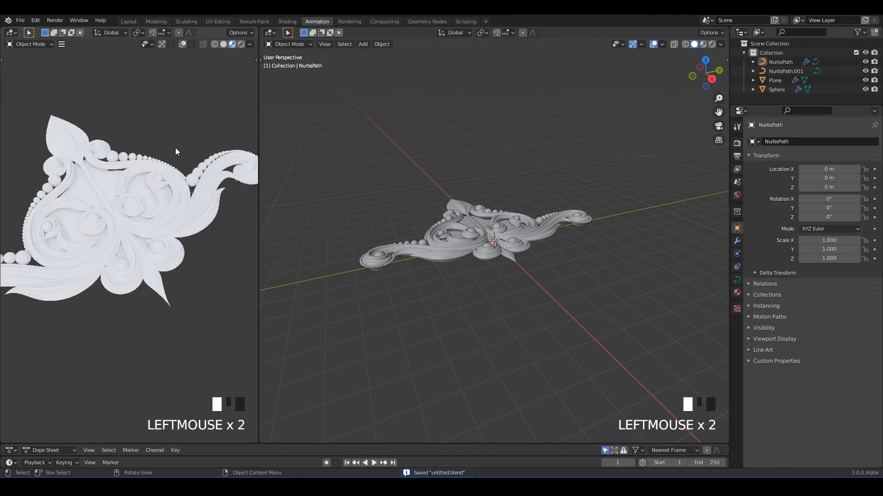
- Select the scroll curve and turn on overlays and gizmos in the material preview viewport
middle_click_drag(175, 147, 278, 44)
scroll(168, 162, "down", 3)
scroll(504, 170, "up", 3)
middle_click_drag(504, 170, 516, 191)
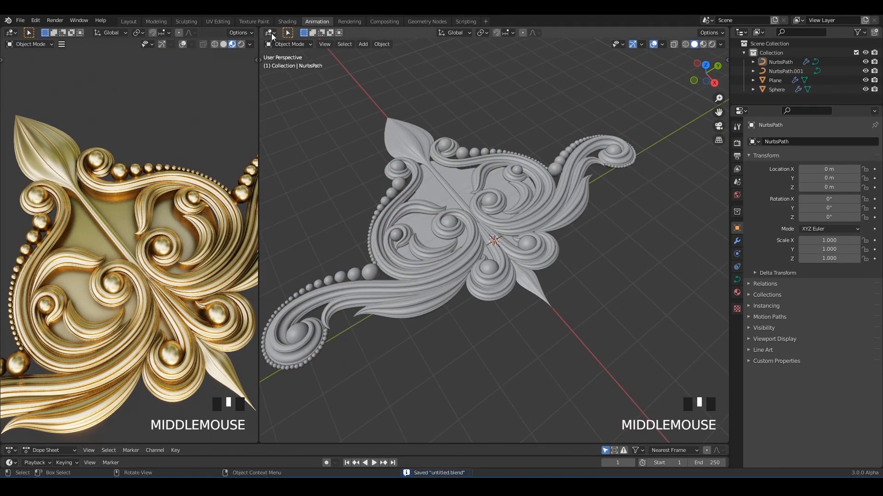
left_click(110, 190)
left_click(183, 44)
left_click(162, 44)
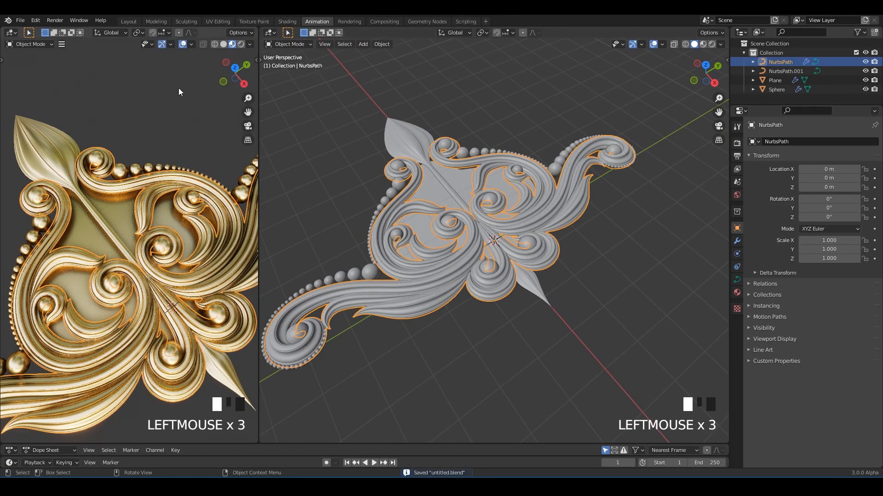
- Select the sphere beads, open the Shader Editor in the large viewport, and replace their material with a new one
left_click(195, 205)
left_click_drag(270, 32, 297, 120)
scroll(534, 198, "down", 2)
key("n")
middle_click_drag(504, 216, 580, 188)
scroll(617, 184, "up", 1)
left_click(589, 33)
left_click(513, 32)
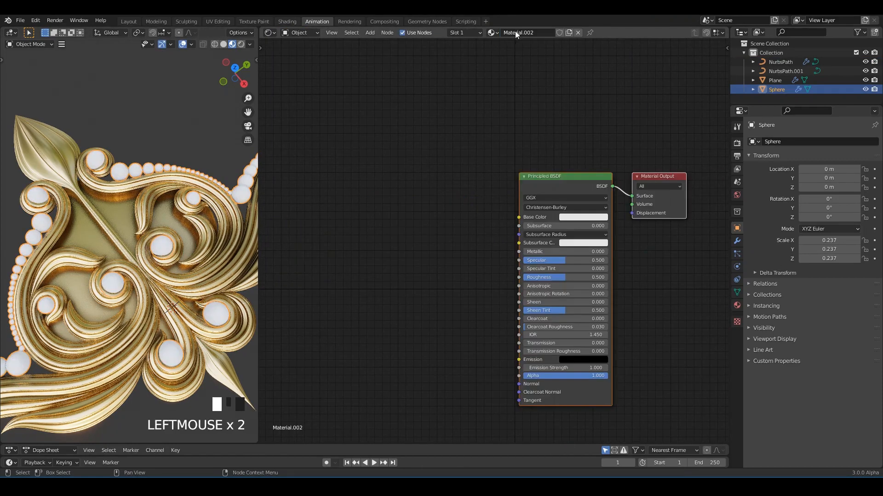
- Replace the NurbsPath scroll curve's material with a new one and add a Gradient Texture node to it
left_click(231, 272)
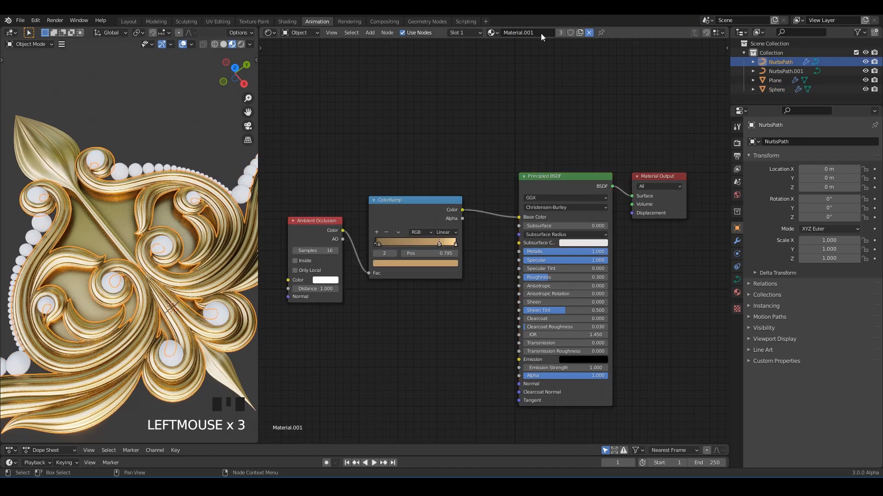
left_click(512, 33)
scroll(575, 289, "up", 3)
scroll(562, 219, "up", 2)
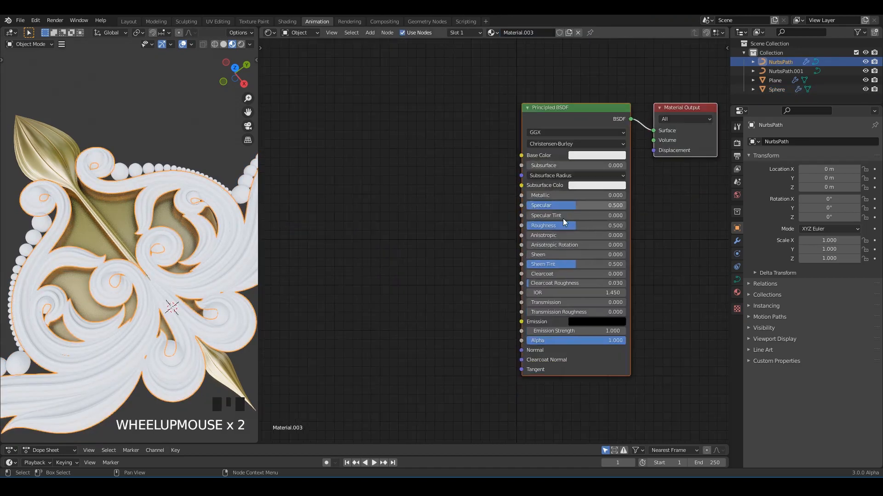
scroll(538, 237, "up", 2)
middle_click_drag(436, 196, 423, 188)
key("shift+a")
type("gra")
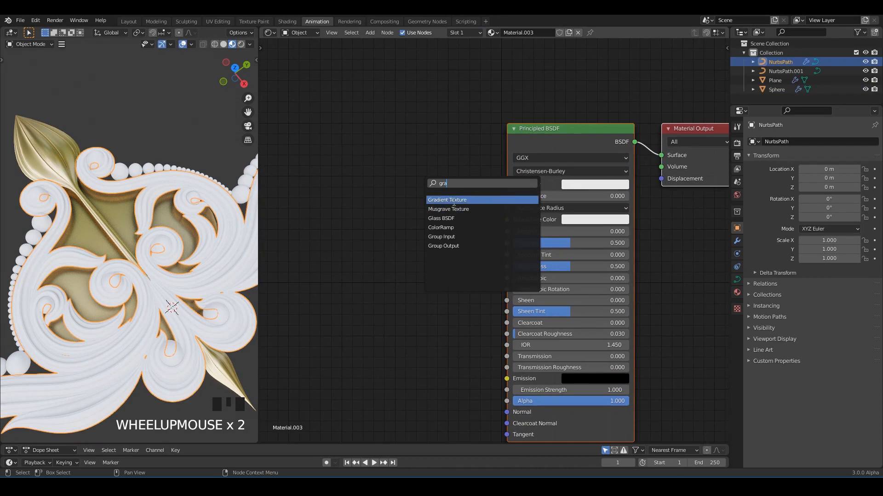
left_click(453, 201)
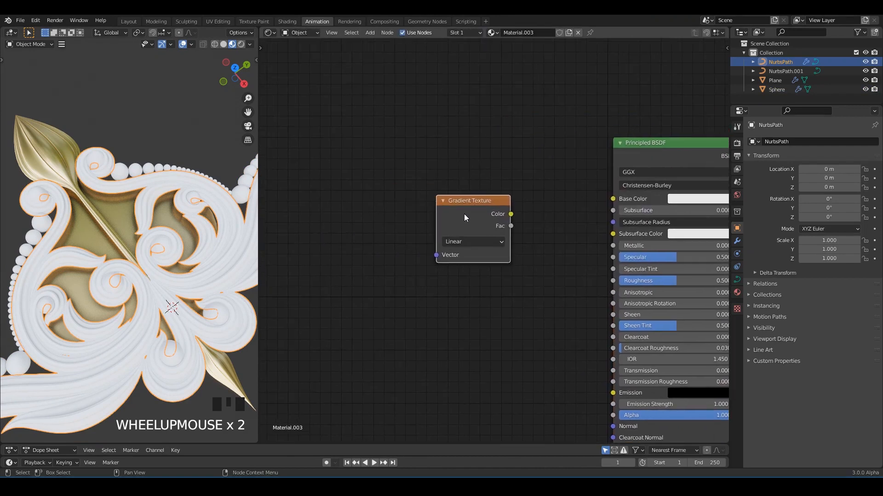
- Preview the Gradient Texture on the curve and attach Mapping and Texture Coordinate nodes to it
left_click(466, 213, "ctrl+shift")
left_click(460, 214)
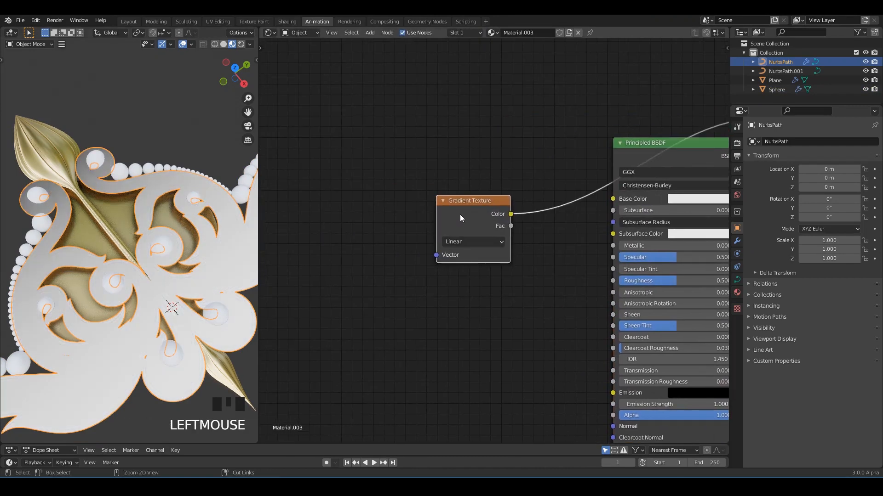
key("ctrl+t")
- Delete the Principled BSDF and Viewer nodes, and connect the gradient's Color output to the Material Output's Surface
scroll(456, 211, "down", 2)
middle_click_drag(456, 211, 510, 244)
scroll(509, 244, "down", 2)
left_click_drag(322, 161, 541, 262)
left_click_drag(539, 239, 546, 139)
middle_click_drag(660, 187, 570, 193)
left_click(636, 225)
key("Delete")
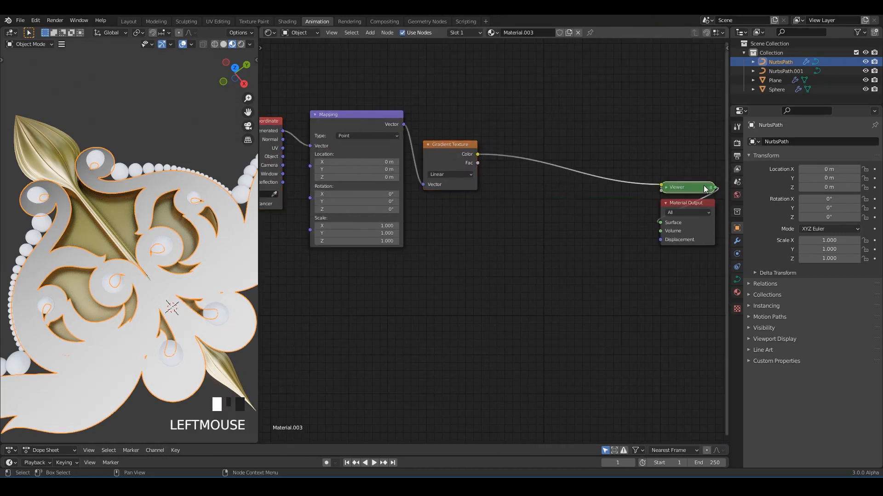
key("Delete")
left_click_drag(658, 226, 661, 222)
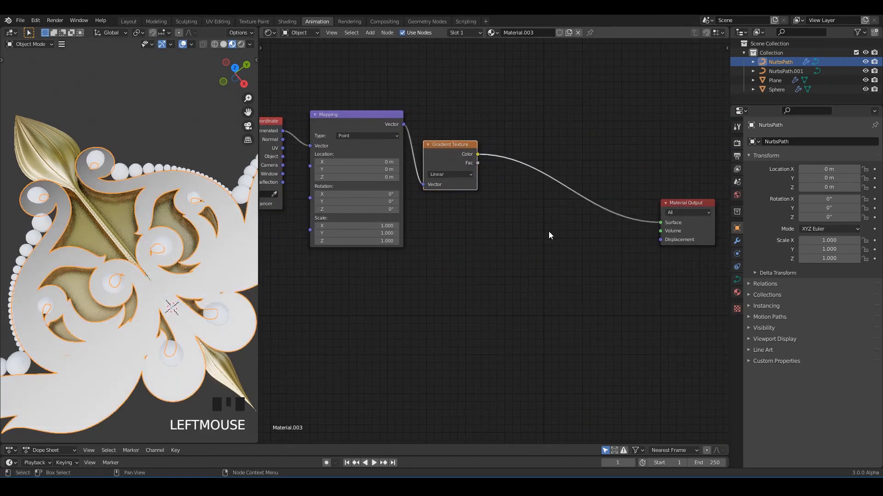
- Rearrange the Texture Coordinate, Mapping and Gradient Texture nodes so they are clearly spaced
middle_click_drag(397, 134, 442, 166)
left_click_drag(301, 109, 396, 194)
mouse_move(402, 155)
left_mouse_down()
mouse_move(466, 157)
mouse_move(413, 155)
left_mouse_up()
left_click_drag(493, 184, 558, 200)
left_click_drag(430, 157, 485, 167)
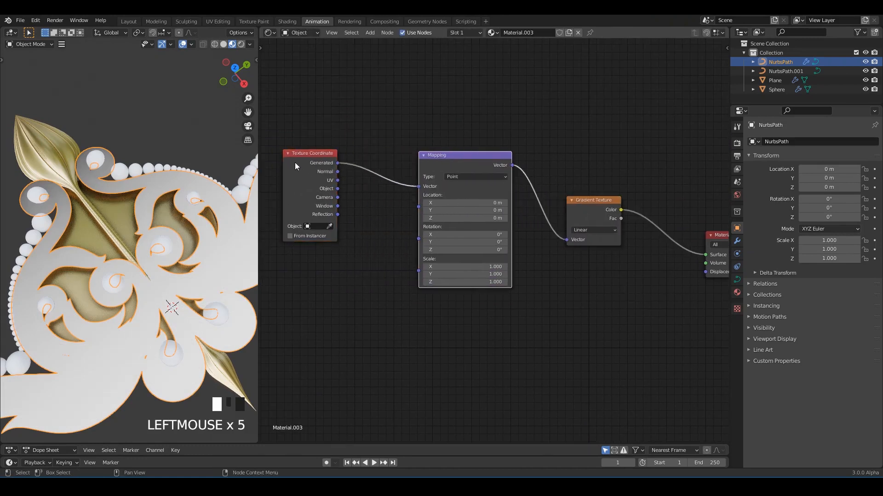
left_click_drag(297, 165, 339, 180)
- Connect the Texture Coordinate node's Object output to the Mapping node's Vector input, replacing the Generated link
scroll(177, 226, "up", 2)
scroll(633, 273, "down", 4)
middle_click_drag(632, 273, 569, 257)
scroll(508, 231, "up", 4)
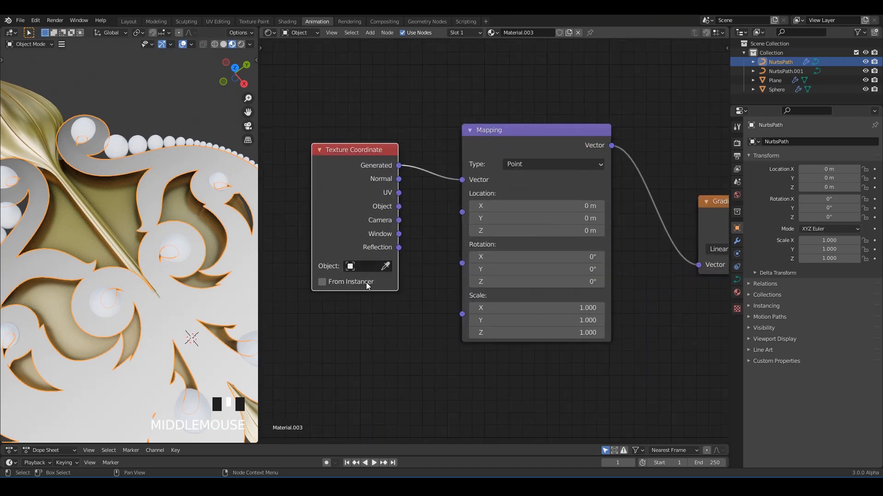
scroll(368, 280, "down", 1)
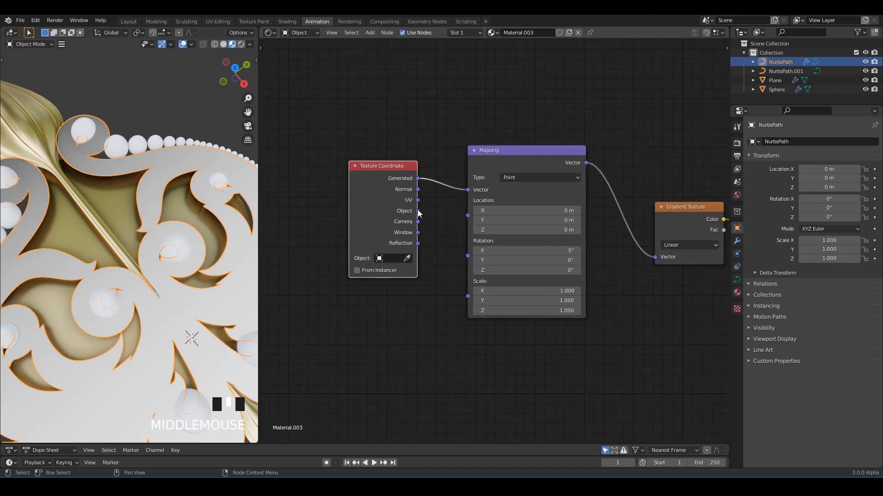
left_click_drag(466, 195, 468, 190)
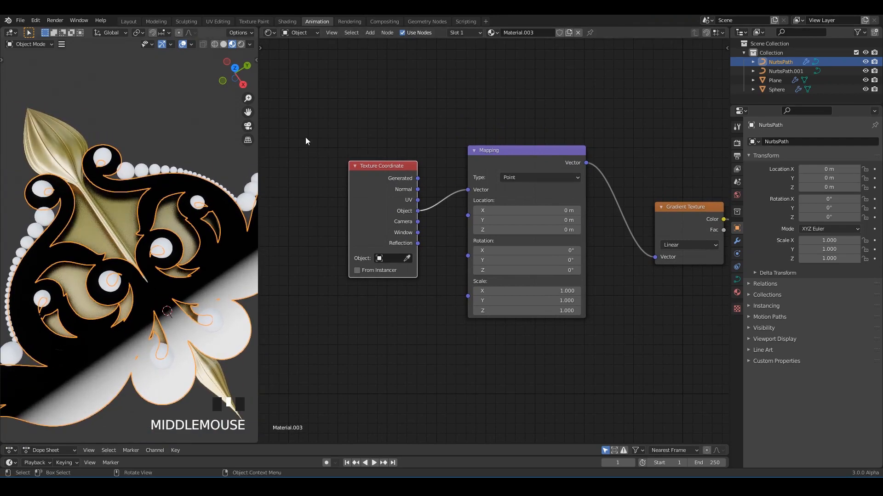
- Change the Shader Editor area back to a 3D Viewport with the curve deselected, and save the file
left_click(298, 122)
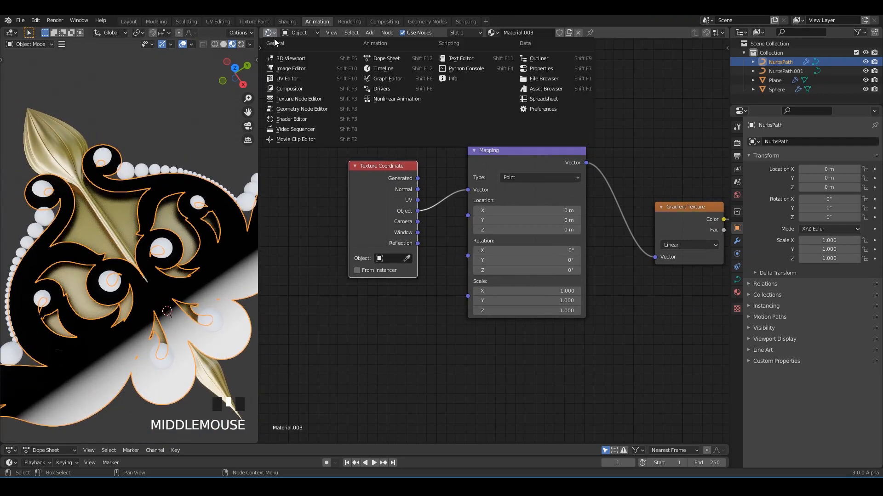
left_click(290, 59)
scroll(523, 211, "up", 4)
middle_click_drag(567, 90, 533, 111)
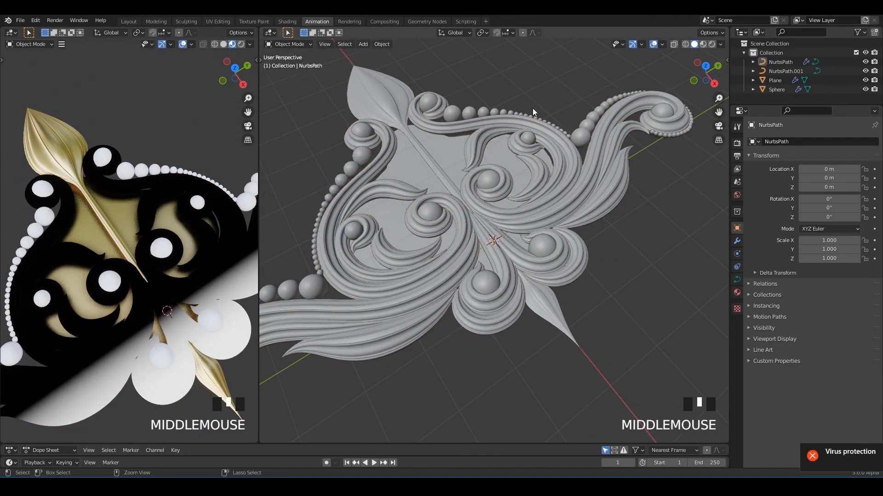
key("ctrl+s")
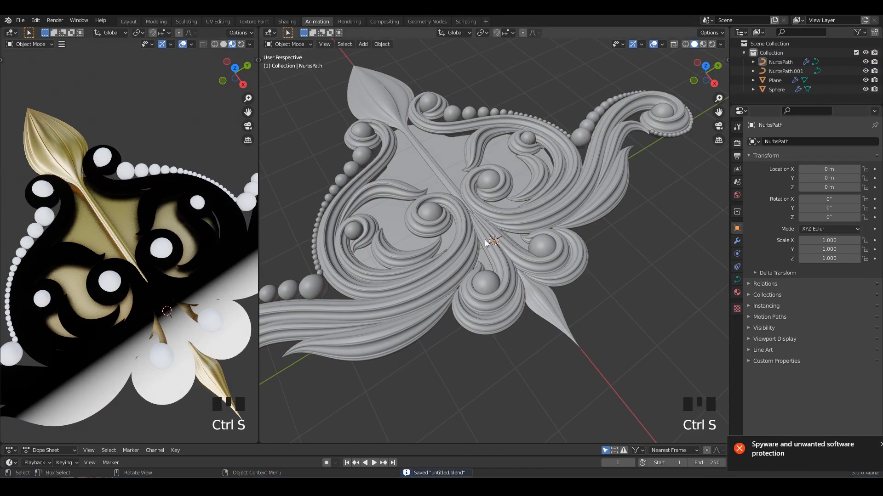
middle_click_drag(486, 243, 498, 238)
scroll(635, 52, "down", 1)
middle_click_drag(635, 53, 634, 63)
middle_click_drag(632, 54, 635, 52, "shift")
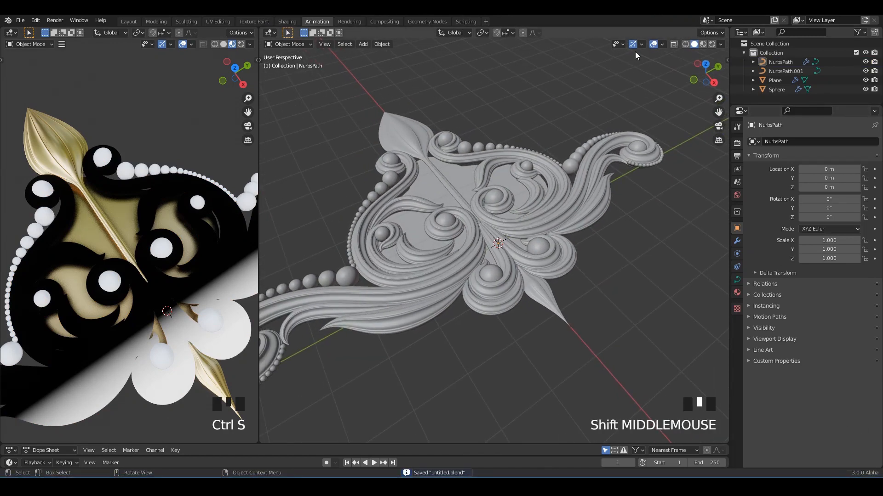
- Show the large viewport in Material Preview shading, add a plain axes empty at the origin and enlarge it to a scale of about 5.4
middle_click_drag(482, 135, 492, 137, "shift")
left_click(702, 44)
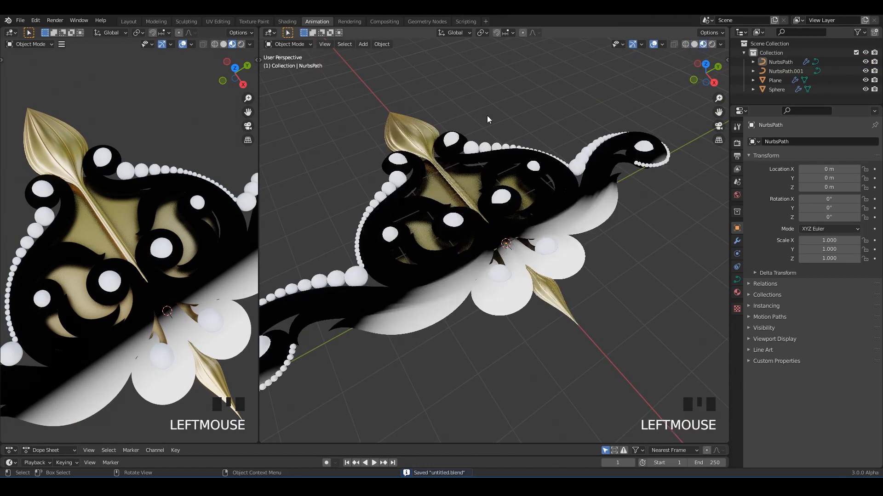
middle_click_drag(266, 239, 287, 246, "shift")
key("shift+a")
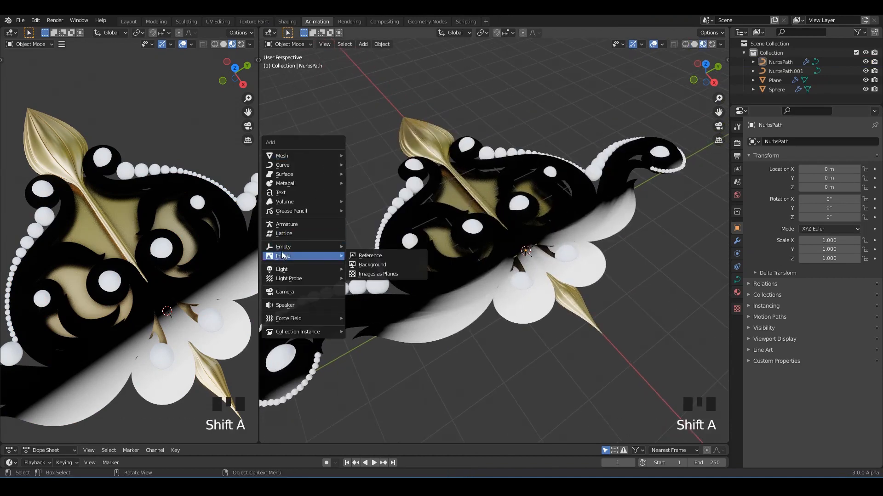
left_click(365, 247)
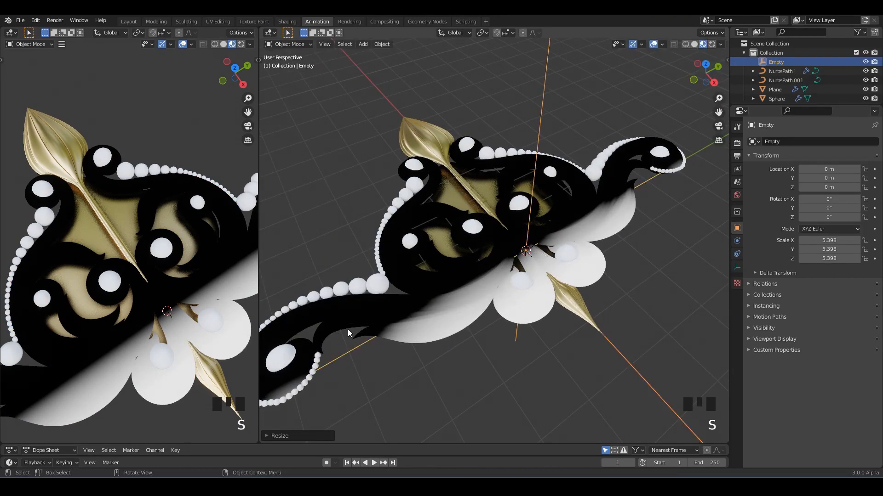
middle_click_drag(348, 332, 505, 169)
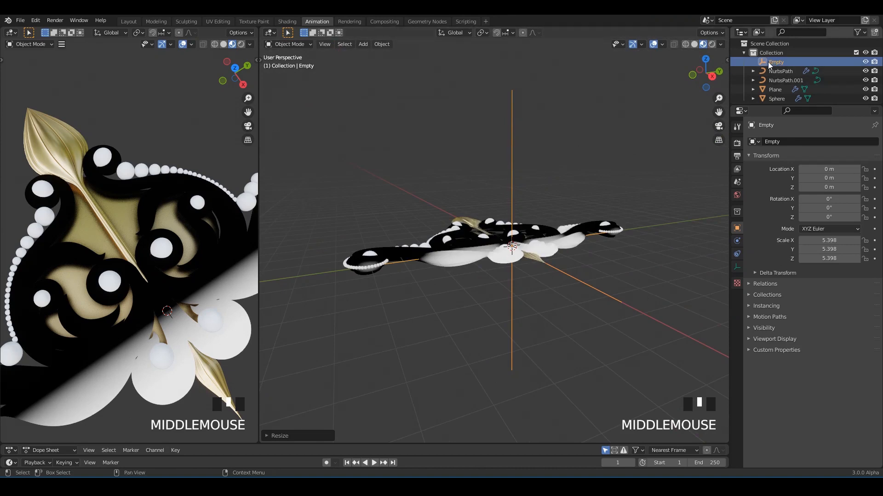
middle_click_drag(557, 109, 477, 148)
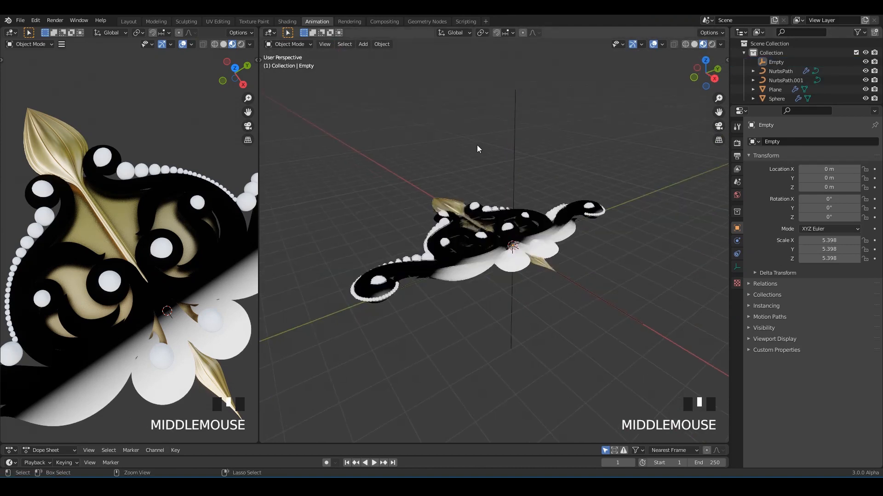
- Change the large viewport to the Shader Editor and set Empty as the Texture Coordinate node's object in the ornament curve's material
left_click(270, 33)
left_click(283, 120)
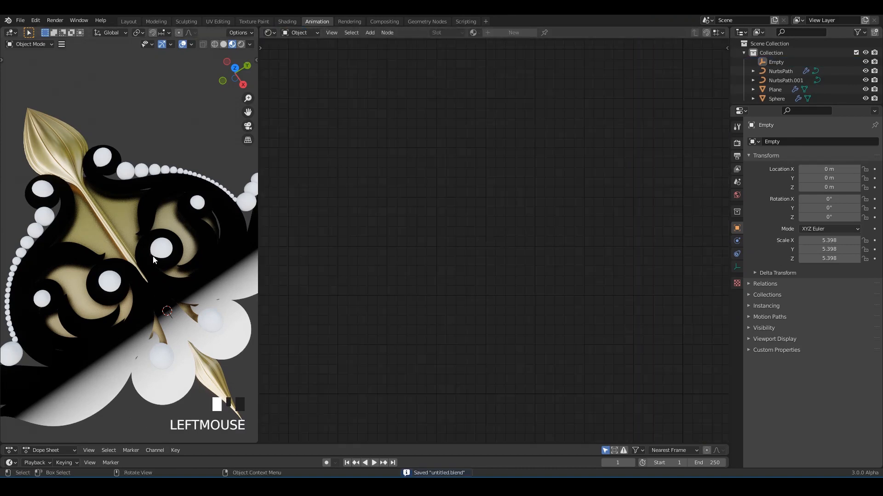
left_click(165, 264)
scroll(411, 264, "up", 3)
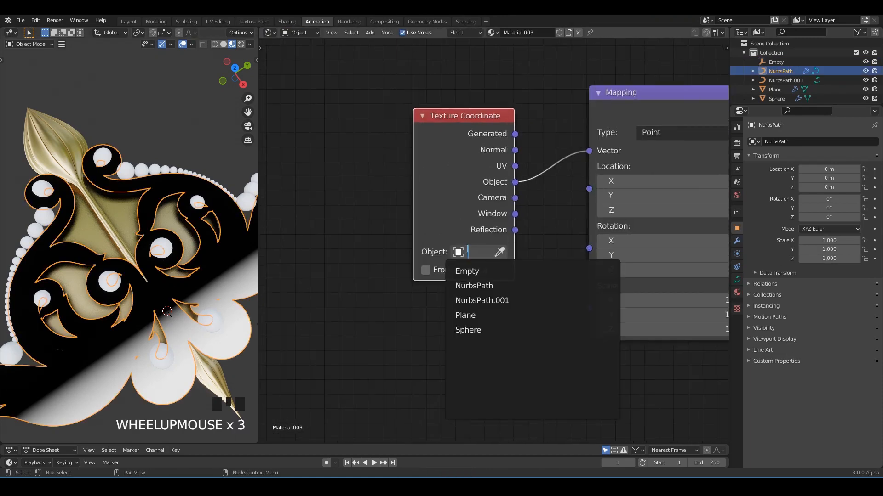
left_click(473, 273)
scroll(506, 276, "down", 3)
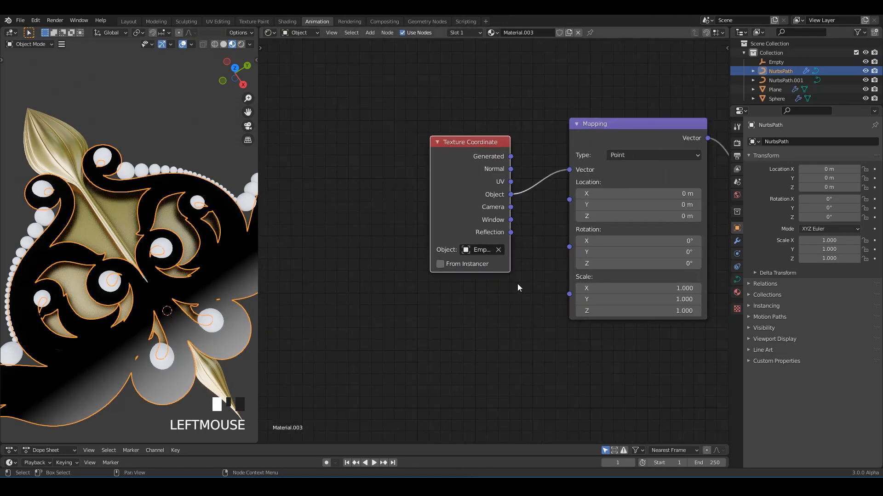
- Select all objects with the ornament curve active, link its gradient material to them, and deselect everything
scroll(124, 211, "down", 5)
key("a")
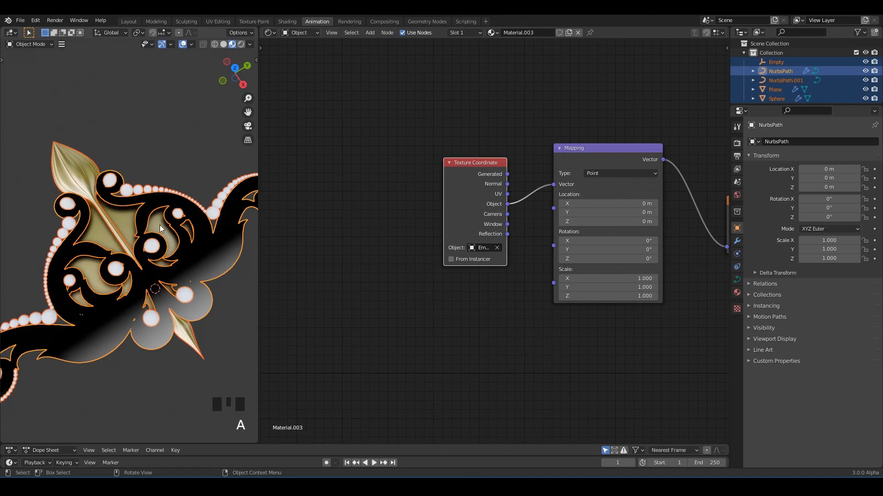
key("ctrl+l")
left_click(126, 250)
left_click(163, 145)
scroll(137, 184, "up", 2)
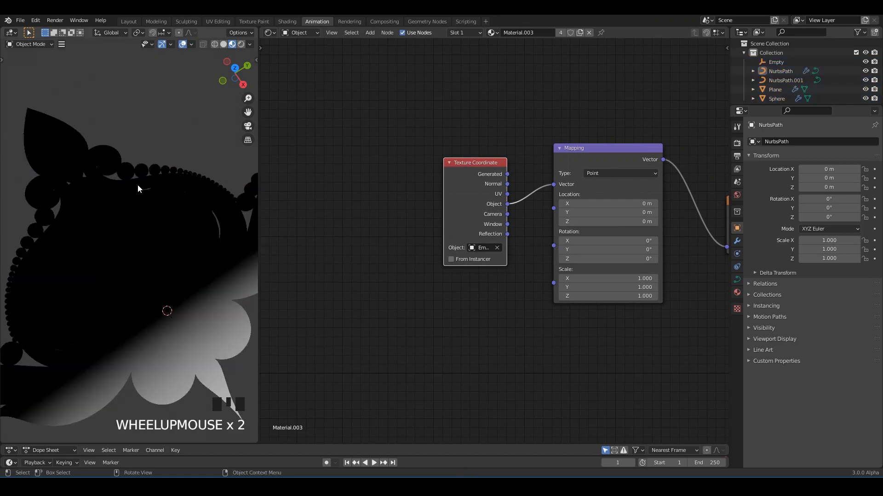
middle_click_drag(138, 185, 156, 177)
- Change the Shader Editor back to a 3D Viewport, activate the Move tool and shrink the empty to a scale of about 2.81
left_click(299, 32)
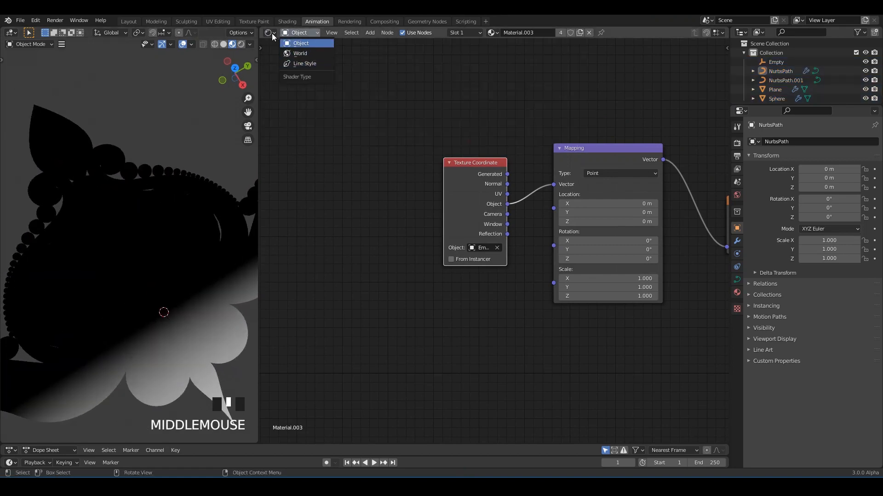
left_click(287, 58)
scroll(535, 154, "up", 2)
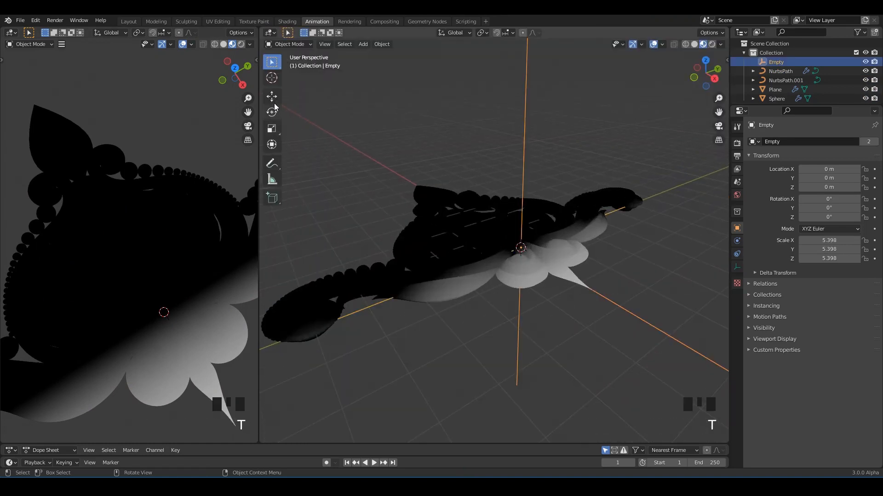
left_click(272, 99)
key("s")
left_click(571, 293)
mouse_move(572, 293)
middle_mouse_down("alt")
mouse_move(632, 292)
mouse_move(569, 302)
middle_mouse_up("alt")
- Rotate the empty by -90° in the front view so the gradient runs vertically through the ornament
type("r")
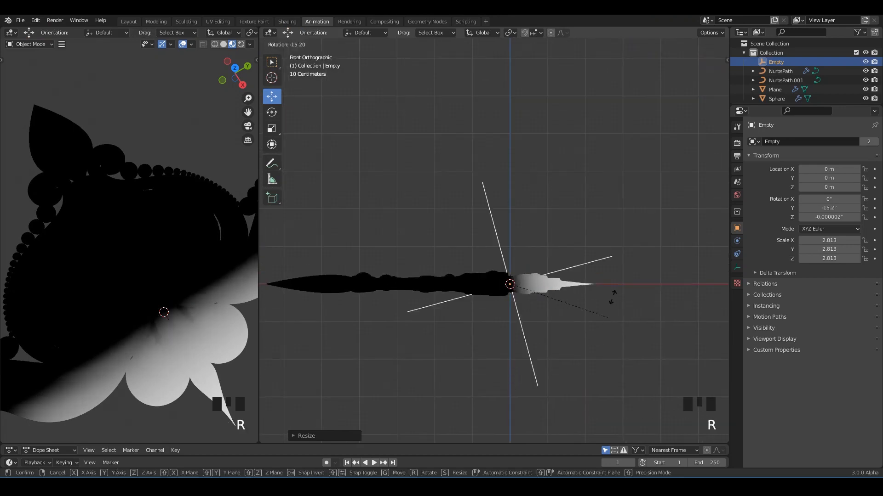
type("-90")
key("Return")
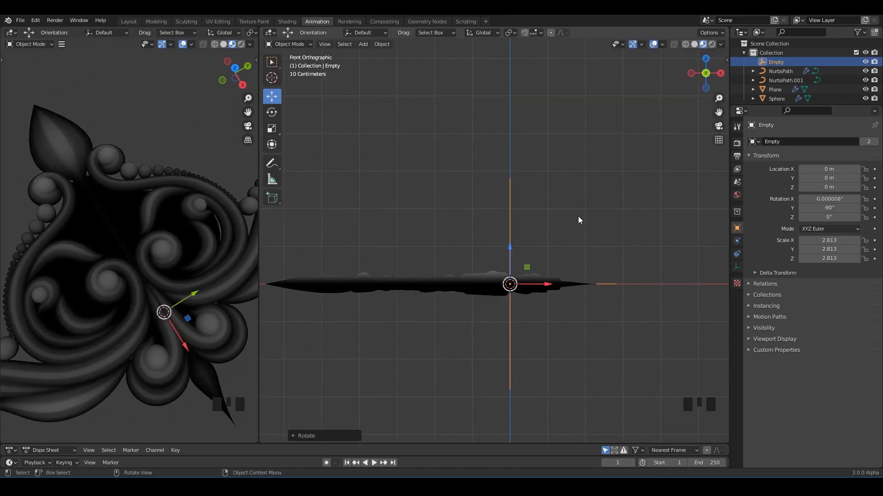
scroll(577, 216, "up", 2)
scroll(202, 279, "up", 2)
- Move the empty along X to about -0.91 m and scale it uniformly down to about 1.475
middle_click_drag(565, 249, 541, 283)
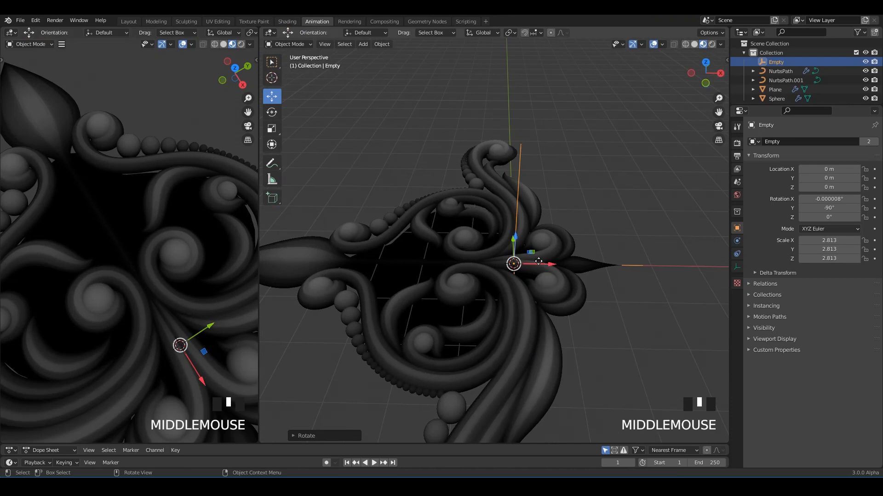
left_click_drag(538, 261, 497, 261)
middle_click(431, 270, "alt")
middle_click_drag(431, 270, 570, 300, "alt")
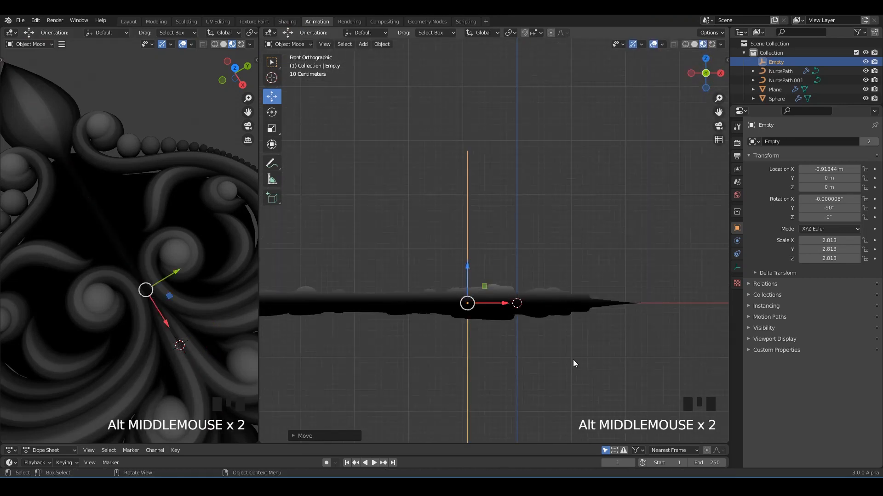
key("s")
left_click(518, 339)
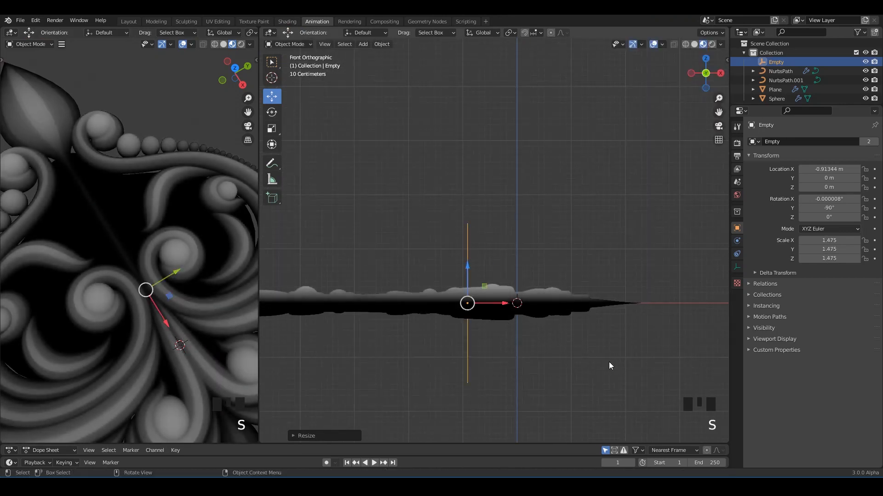
- Scale the empty along the global Z axis to an X scale of about 0.778 and lower it to about Z -0.33 m
key("s")
key("z")
left_click(541, 335)
middle_click_drag(464, 300, 481, 284, "shift")
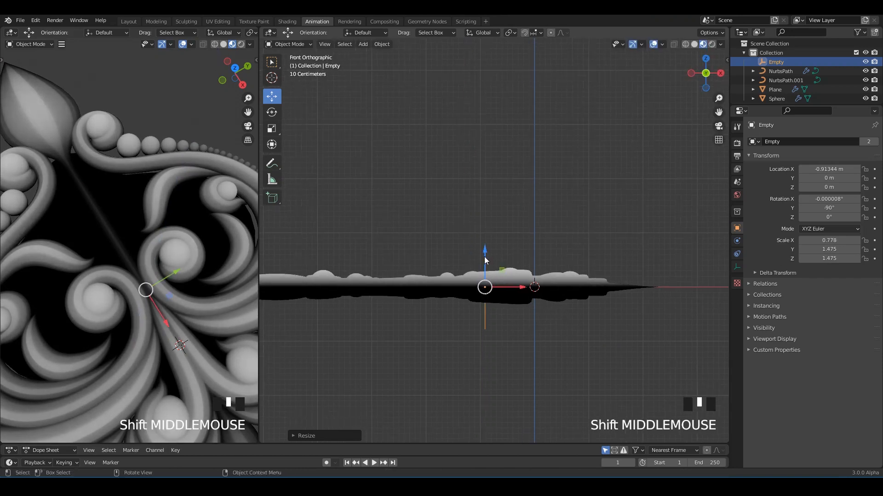
left_click_drag(485, 256, 488, 274)
scroll(489, 274, "down", 2)
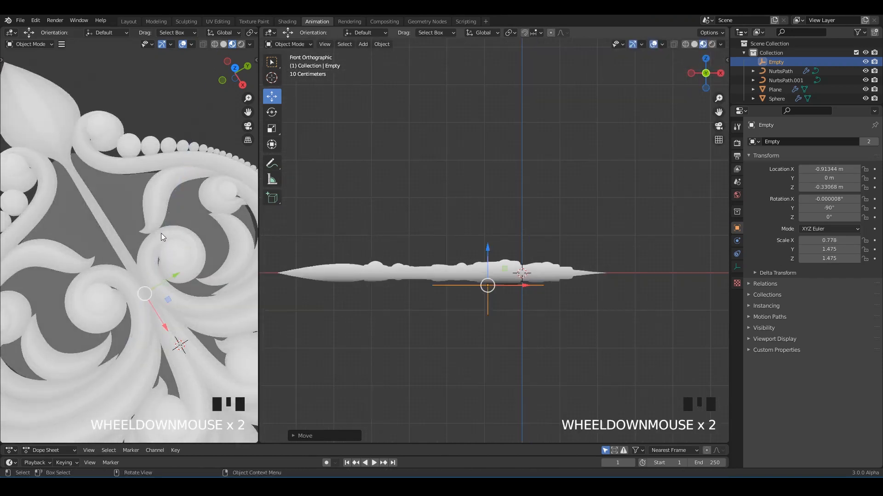
- Stretch the empty along the global Z axis to an X scale of about 1.164 and check the shading on the ornament
middle_click_drag(161, 234, 150, 252)
middle_click_drag(515, 252, 556, 330)
scroll(556, 330, "up", 2)
scroll(556, 330, "up", 1)
key("s")
key("z")
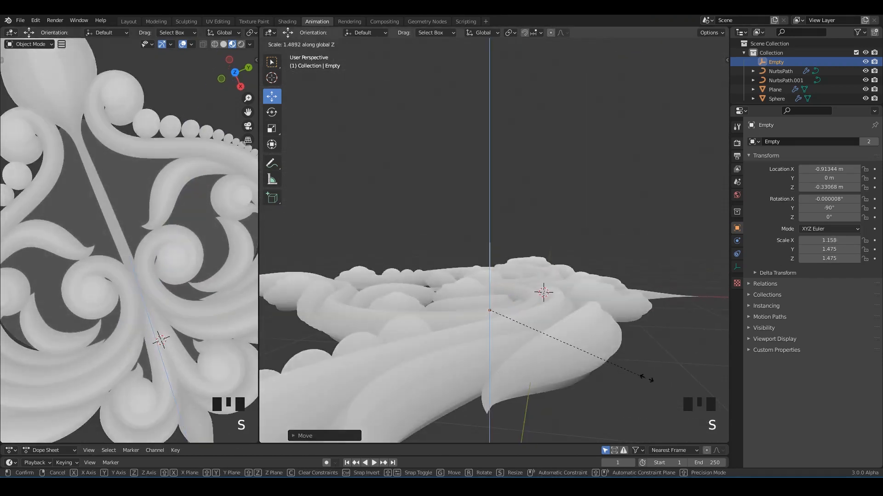
scroll(186, 184, "down", 4)
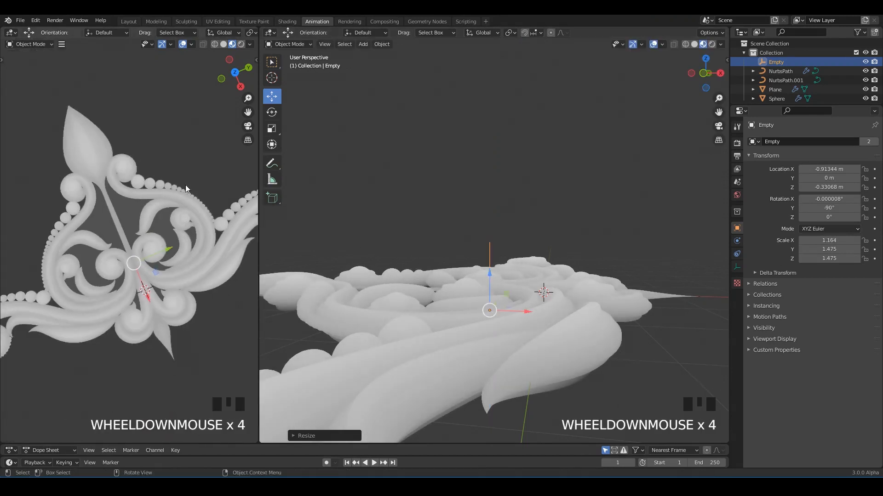
middle_click_drag(159, 203, 216, 215)
scroll(216, 215, "up", 2)
scroll(166, 253, "up", 1)
- Lower the empty to about Z -0.455 m and stretch it vertically to an X scale of about 1.926
middle_click_drag(167, 254, 83, 204)
middle_click_drag(485, 278, 386, 294)
middle_click_drag(506, 235, 518, 231, "shift")
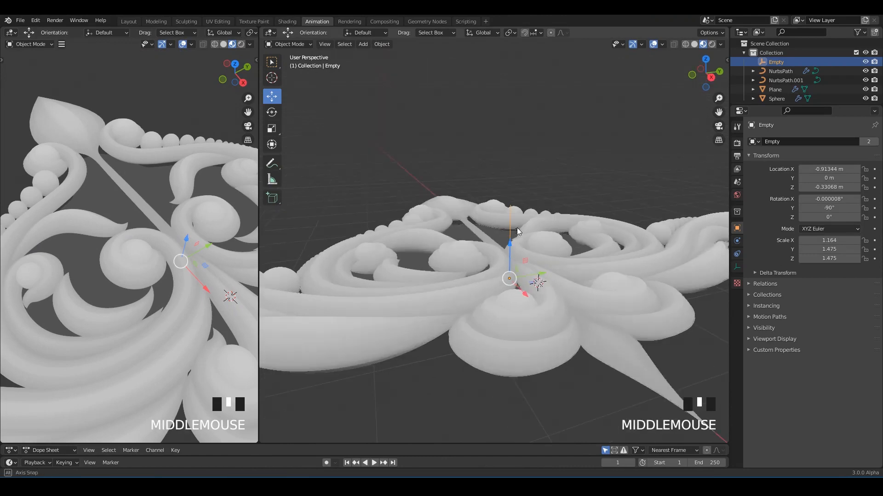
left_click_drag(511, 229, 517, 255)
key("s")
left_click(556, 293)
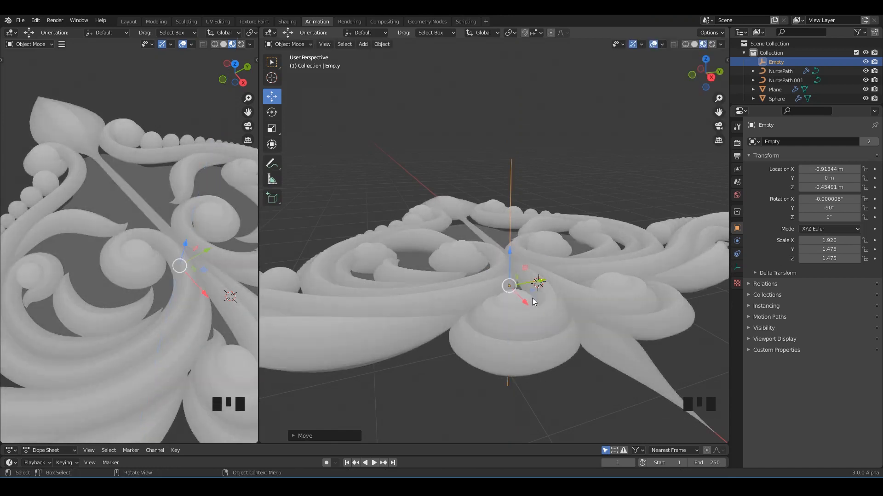
- Stretch the empty along the global Z axis to an X scale of about 2.87 and inspect the gradient on the curls up close
middle_click_drag(533, 302, 552, 293)
key("s")
key("x")
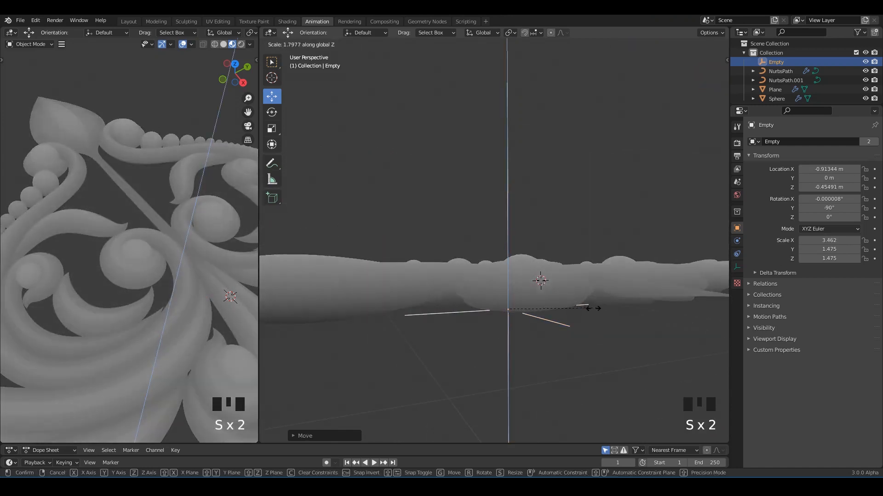
left_click(580, 305)
scroll(187, 134, "down", 2)
mouse_move(187, 134)
middle_mouse_down()
mouse_move(179, 185)
mouse_move(193, 154)
middle_mouse_up()
scroll(144, 195, "up", 5)
scroll(140, 203, "up", 3)
middle_click_drag(140, 203, 155, 199)
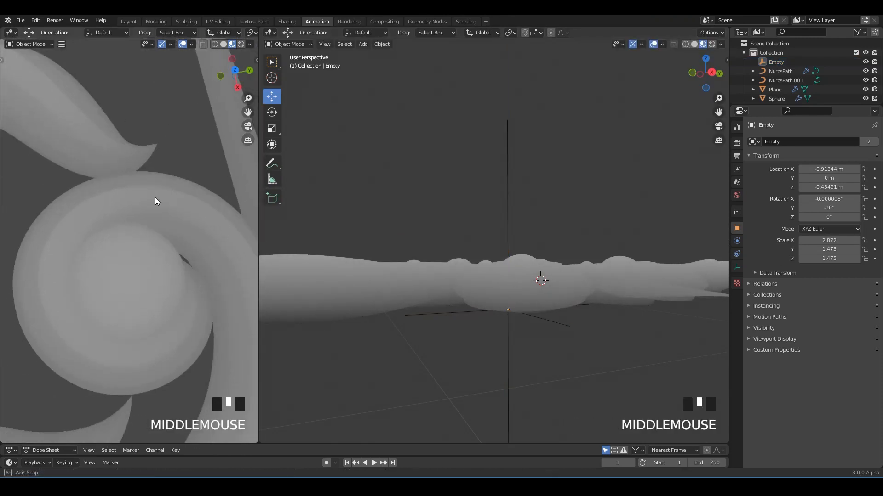
scroll(548, 215, "down", 5)
- Raise the empty to about Z -0.267 m and reduce its vertical stretch to an X scale of about 1.7
middle_click_drag(548, 216, 496, 208)
left_click(496, 208)
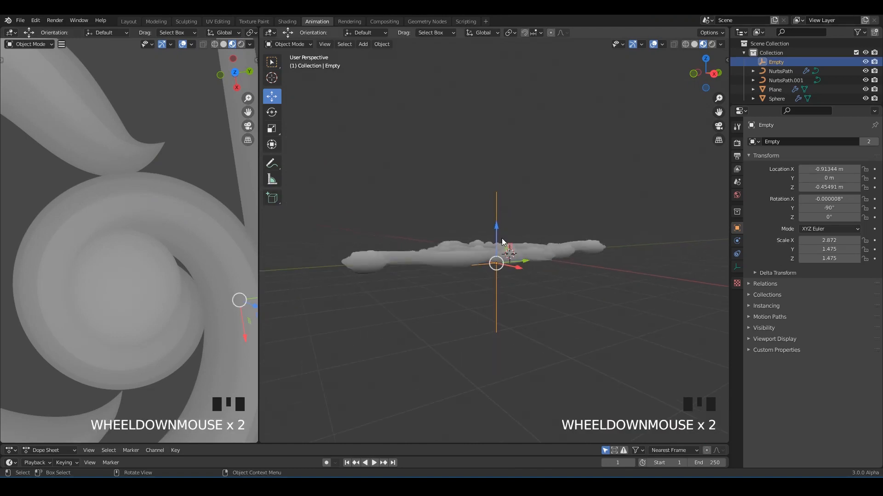
mouse_move(496, 234)
left_mouse_down()
mouse_move(493, 222)
mouse_move(495, 232)
left_mouse_up()
key("s")
key("z")
scroll(231, 248, "down", 12)
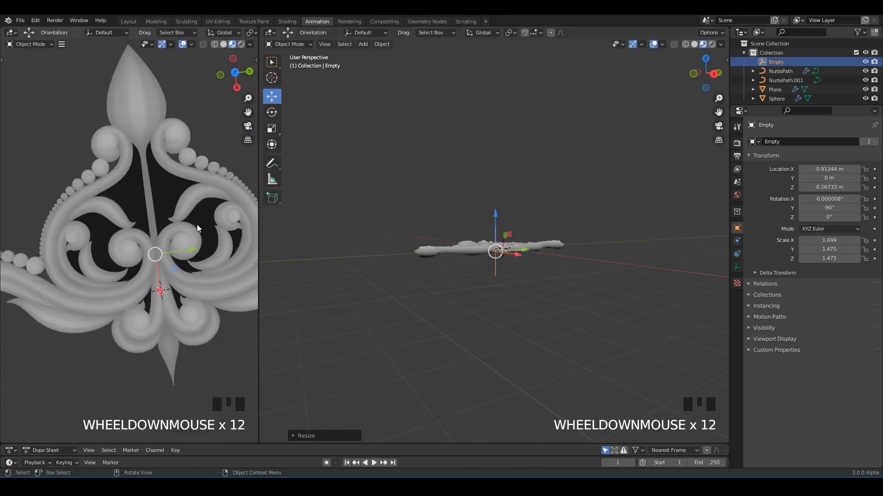
- Deselect the empty, save the file and look over the ornament's height shading
left_click(197, 225)
middle_click_drag(211, 114, 196, 189, "shift")
scroll(153, 215, "up", 3)
key("ctrl+s")
middle_click_drag(152, 210, 171, 197)
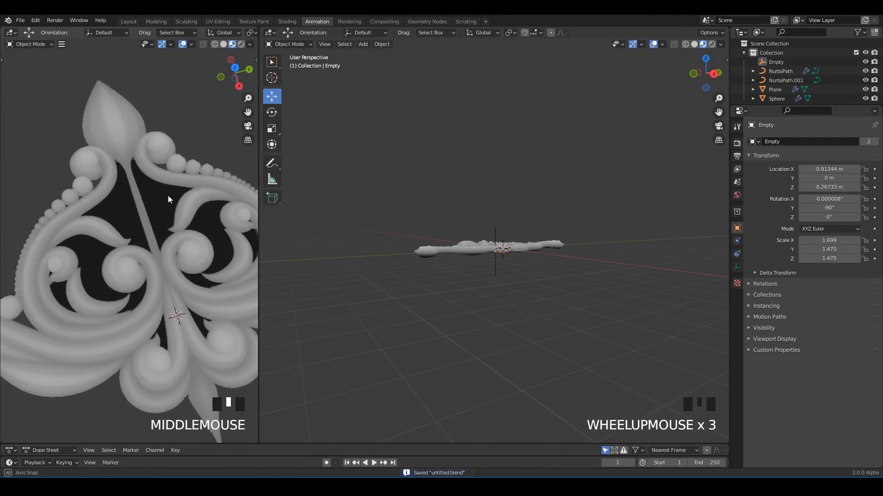
scroll(170, 198, "up", 1)
scroll(524, 225, "up", 7)
scroll(513, 259, "up", 1, "ctrl")
scroll(511, 260, "down", 3)
- Add a camera at the ornament's origin
middle_click_drag(512, 259, 383, 172, "shift")
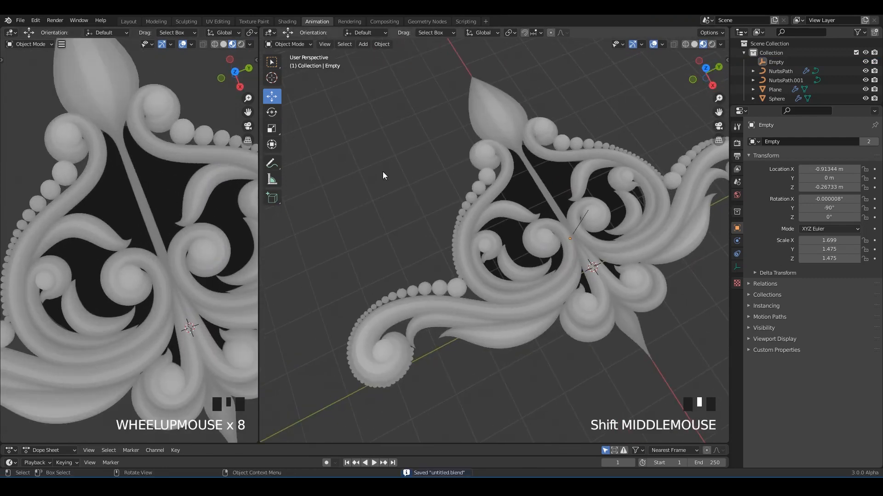
key("shift+a")
left_click(366, 222)
- Align the camera to the top view so it looks straight down on the ornament
scroll(592, 255, "down", 2)
middle_click_drag(592, 255, 585, 261, "alt")
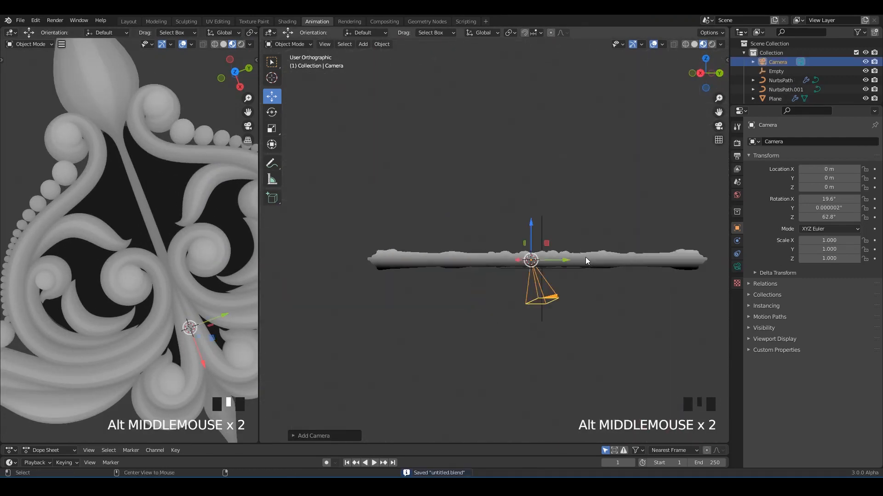
middle_click_drag(500, 268, 479, 253, "alt")
scroll(478, 252, "up", 2)
scroll(543, 280, "up", 1)
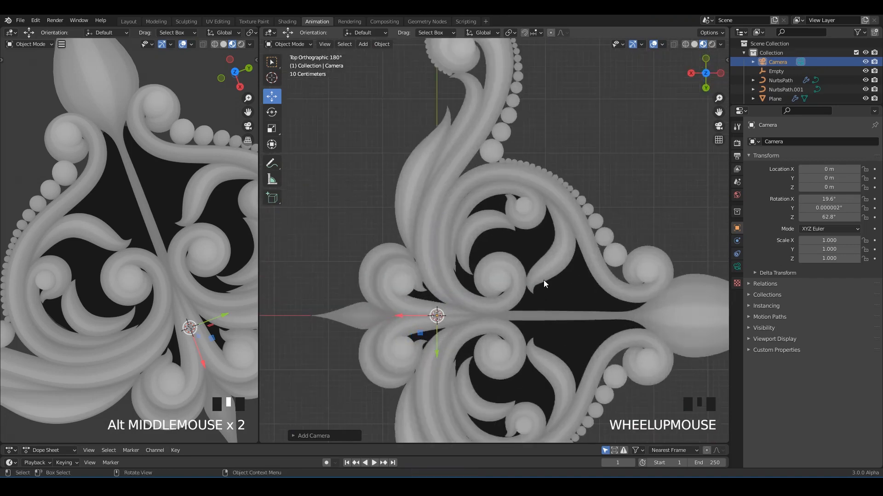
scroll(545, 281, "down", 2)
key("ctrl+alt+KP_0")
scroll(545, 285, "up", 1)
middle_click_drag(545, 285, 540, 233)
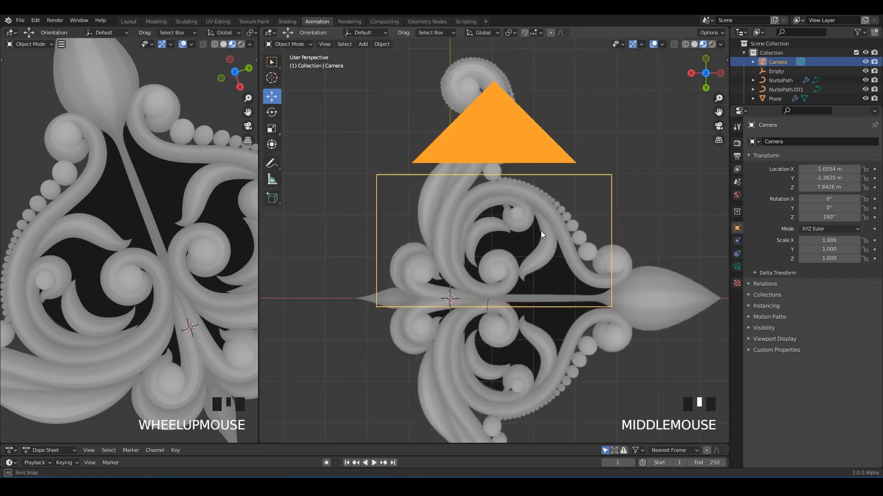
scroll(540, 232, "down", 6)
scroll(547, 234, "up", 1)
scroll(547, 234, "up", 1)
- Save the file and set the camera's lens type to Orthographic
key("ctrl+s")
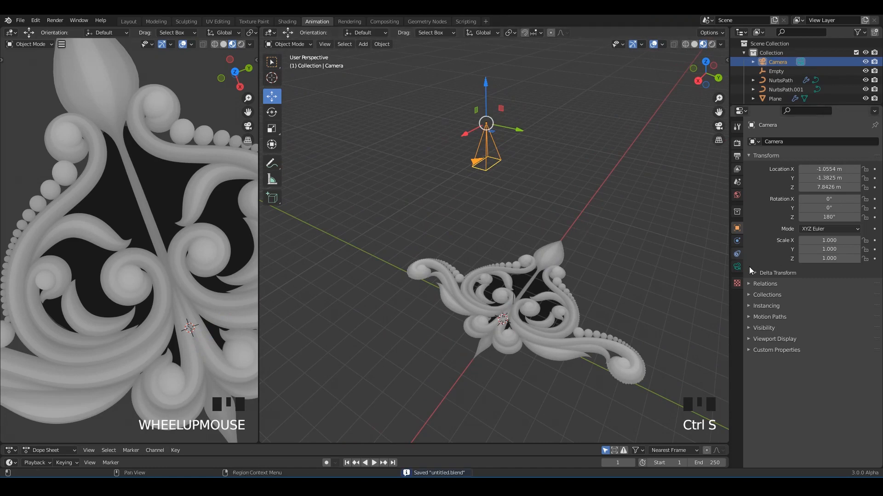
left_click(738, 267)
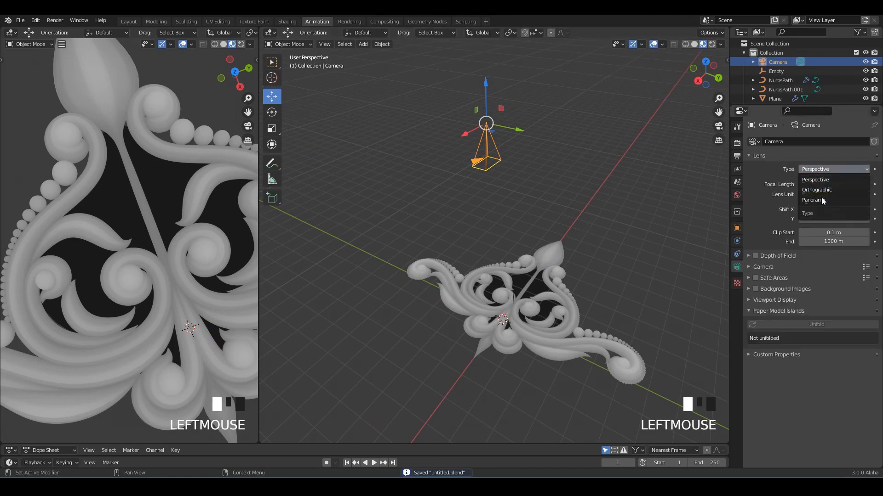
left_click(826, 191)
scroll(491, 183, "up", 2)
middle_click_drag(491, 183, 554, 166, "alt")
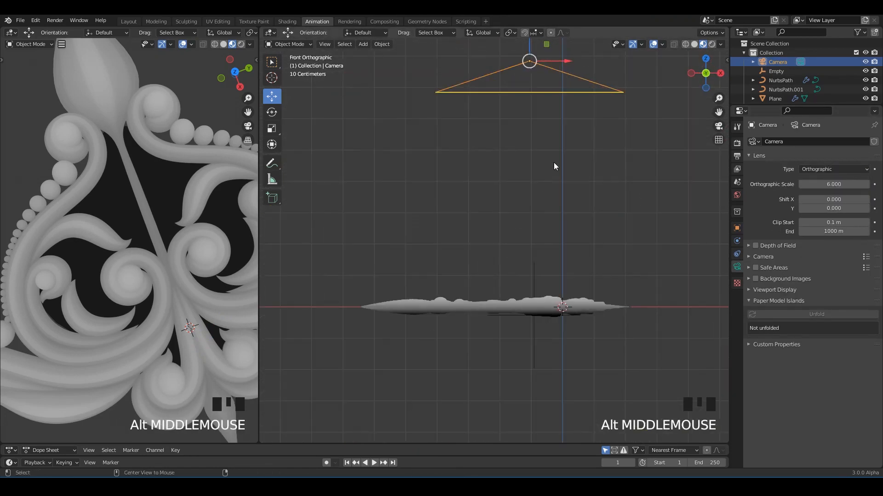
- Lower the camera closer to the ornament and set its orthographic scale to 7
scroll(534, 82, "down", 1)
left_click_drag(522, 139, 522, 160)
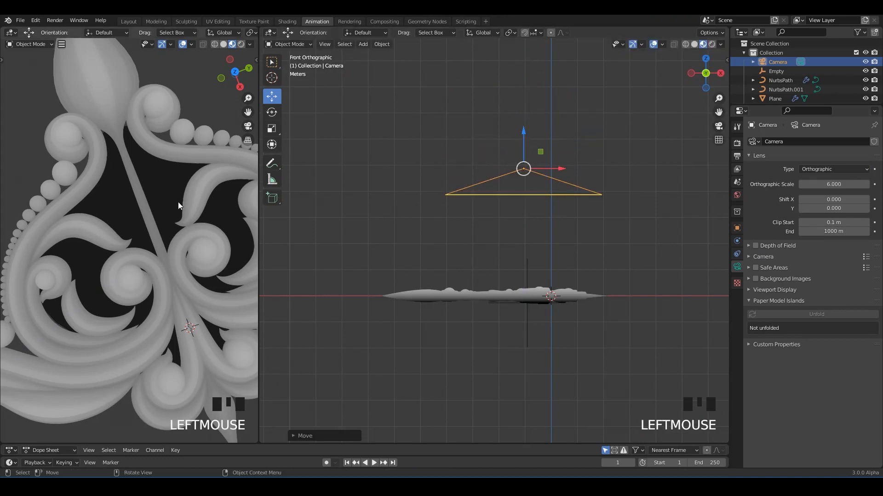
left_click(181, 203)
scroll(167, 216, "up", 2)
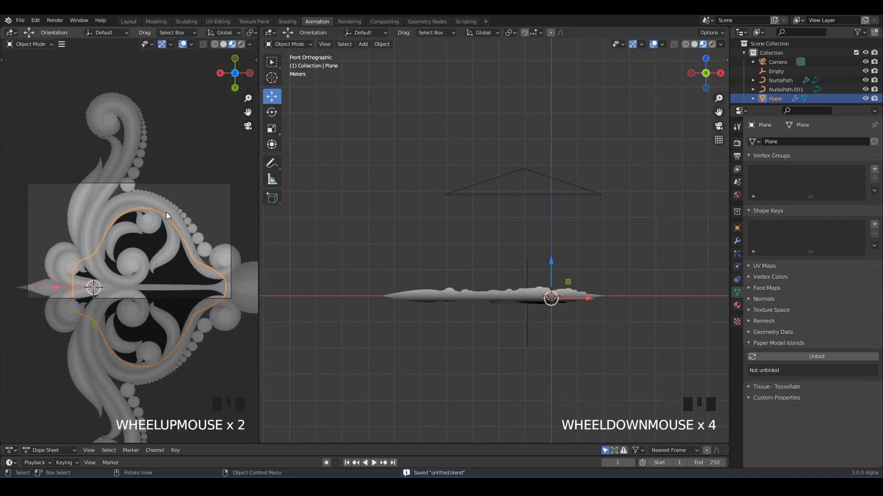
double_click(582, 196)
left_click(848, 185)
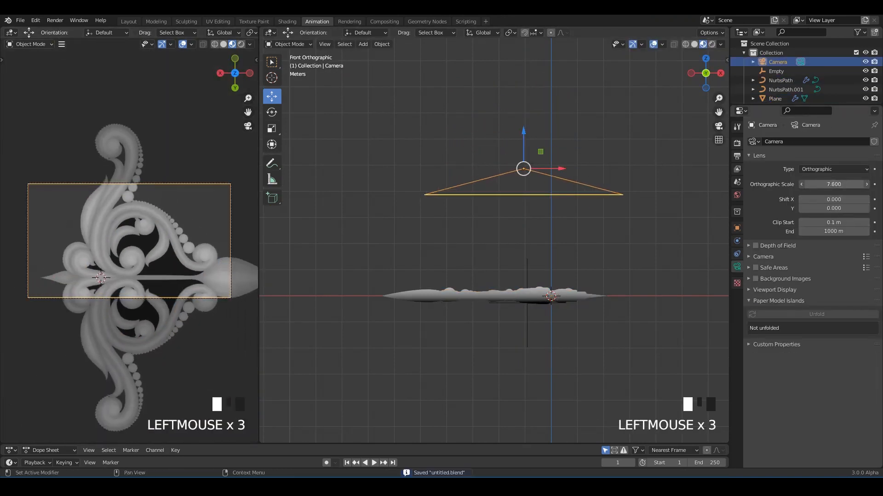
left_click_drag(518, 157, 518, 212)
- Rotate the camera a quarter turn in the top view so the ornament stands upright in frame, saving the file
middle_click(564, 154, "alt")
middle_click_drag(564, 154, 628, 341)
key("ctrl+s")
key("r")
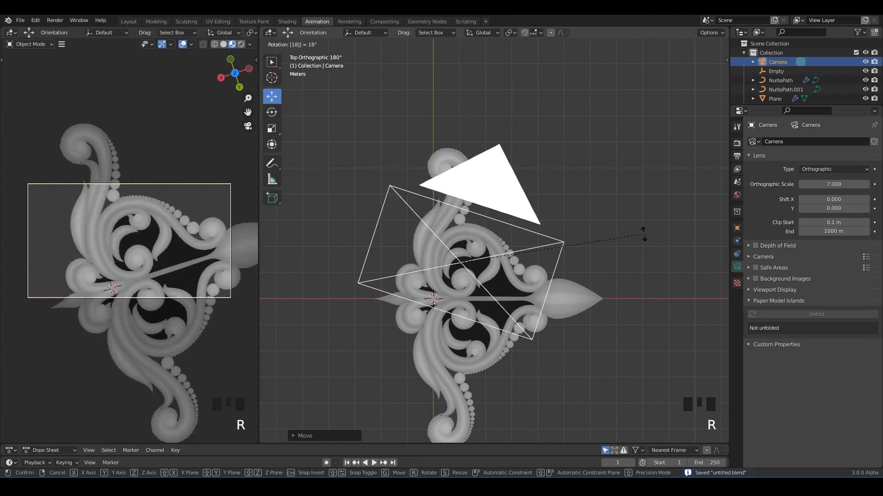
left_click(639, 246)
key("r")
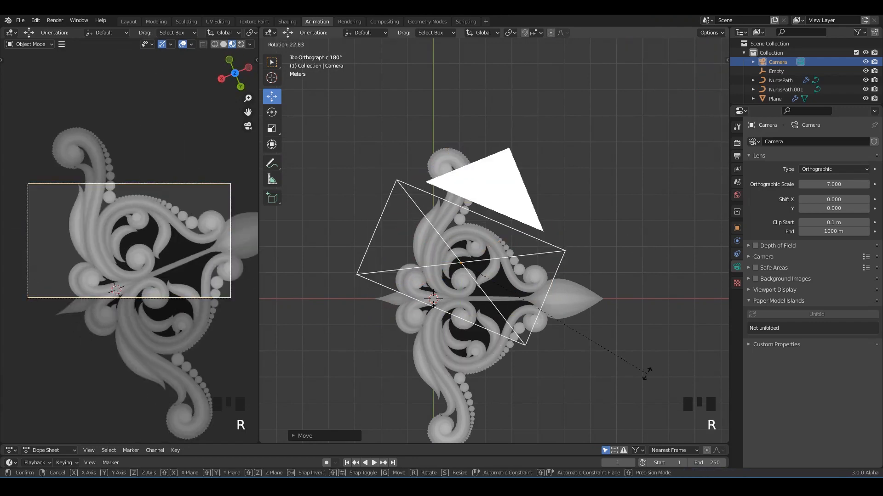
left_click(647, 376)
key("ctrl+s")
- Centre the camera over the ornament, set its orthographic scale to 16.4 to frame the whole shape, and save the file
middle_click_drag(464, 305, 457, 246, "shift")
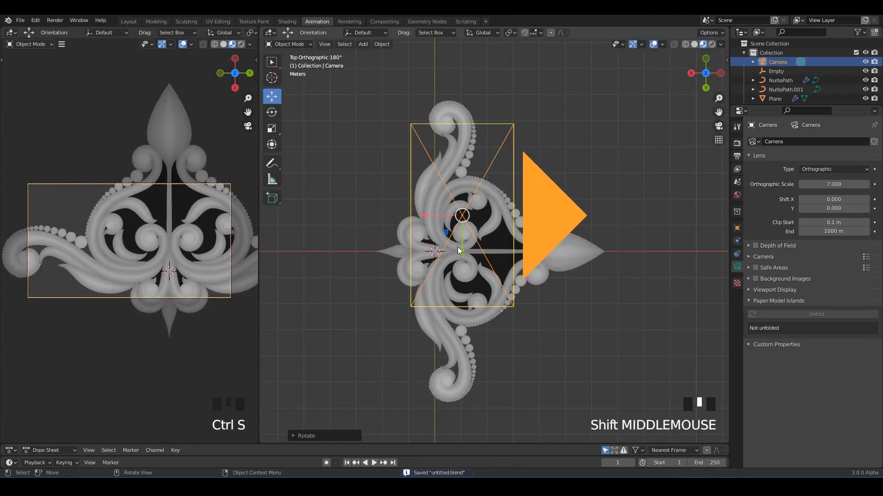
left_click_drag(464, 262, 464, 296)
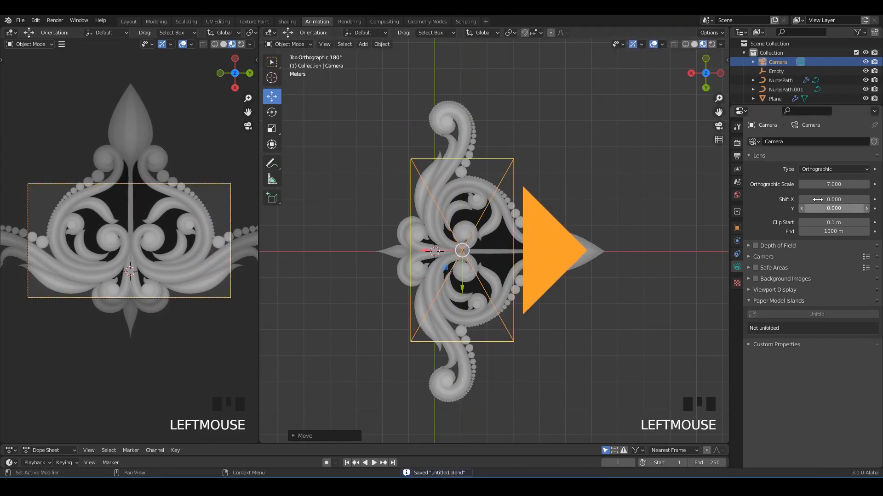
left_click_drag(832, 184, 862, 184)
left_click_drag(443, 253, 467, 253)
left_click_drag(832, 186, 840, 186)
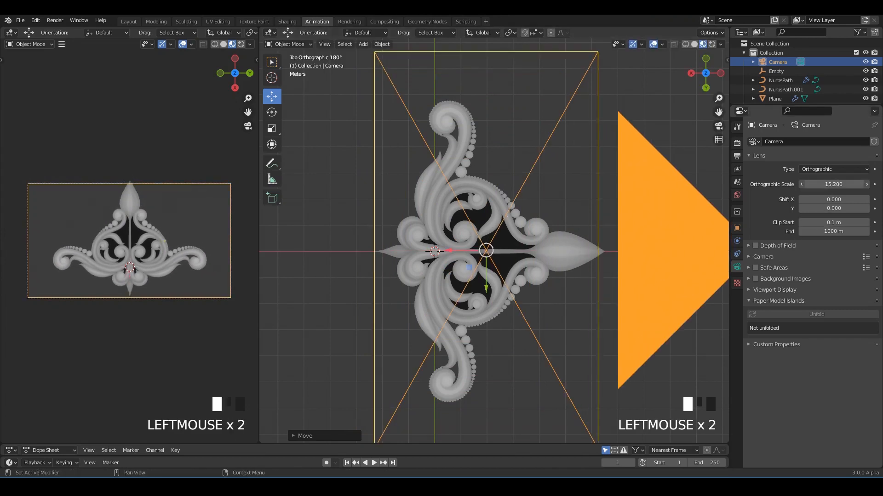
left_click_drag(461, 252, 467, 253)
left_click_drag(833, 184, 839, 184)
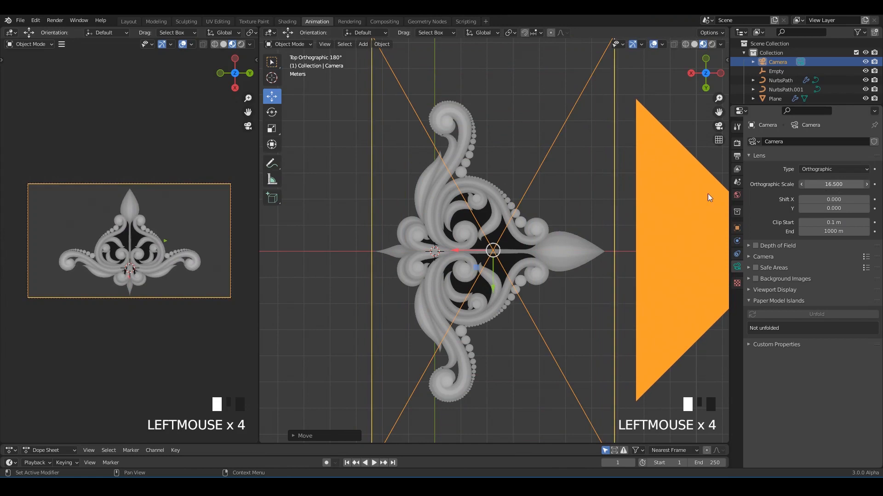
middle_click_drag(707, 194, 749, 173)
key("ctrl+s")
key("ctrl+s")
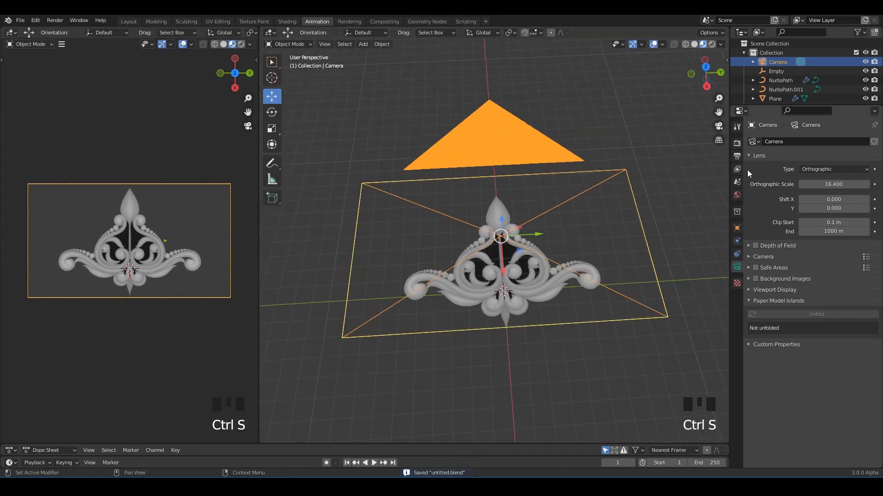
left_click_drag(813, 199, 797, 199)
key("ctrl+z")
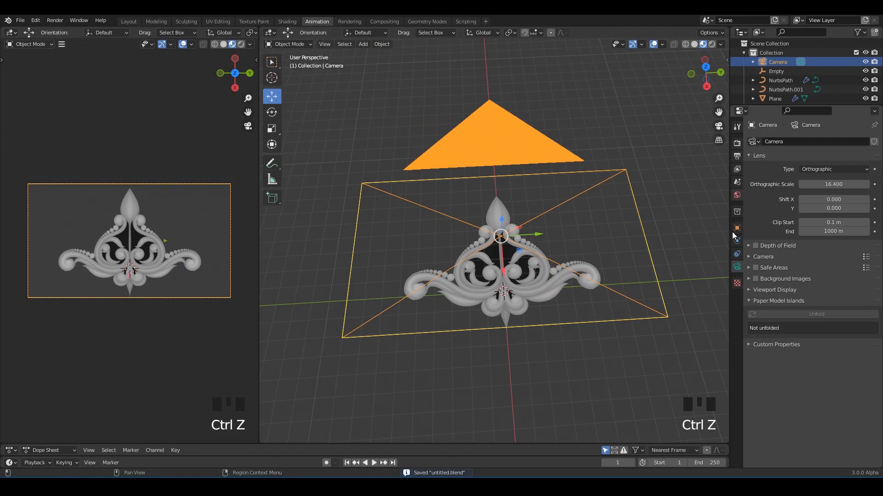
- Set the render resolution to 4000 × 4000 px and save the file
left_click(737, 157)
left_click_drag(839, 152, 849, 154)
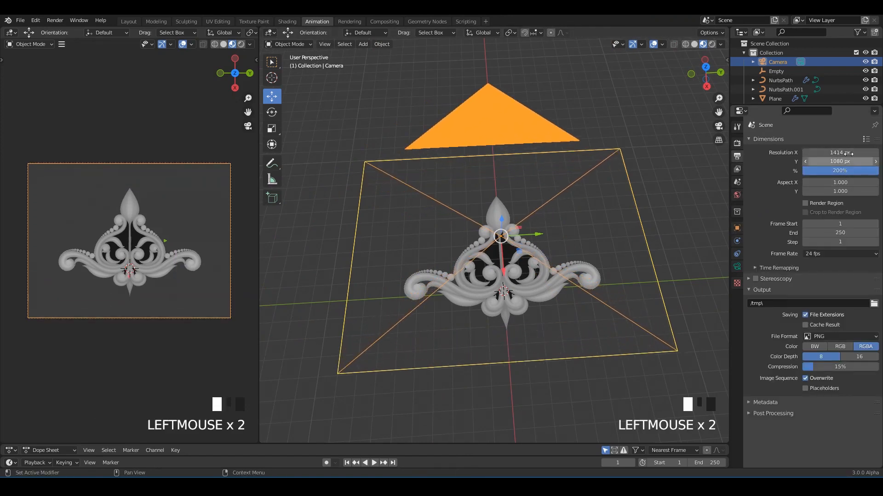
left_click(848, 154)
type("4000")
key("Return")
left_click(845, 161)
type("4000")
key("Return")
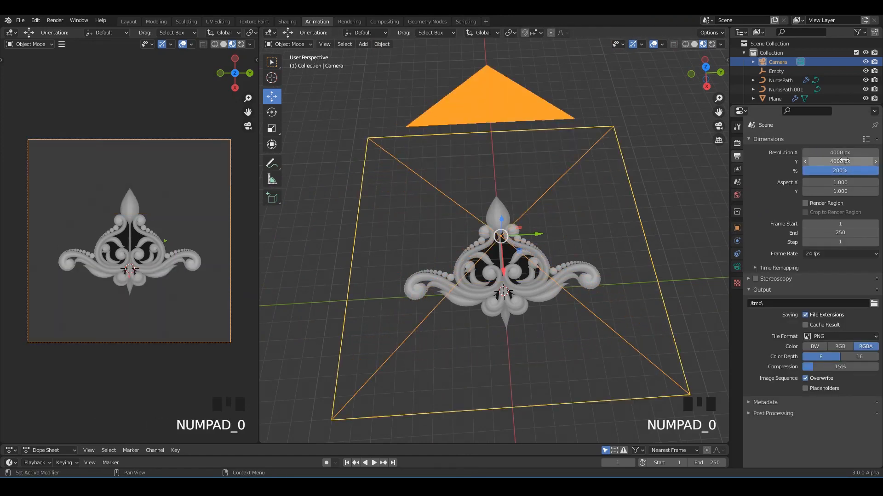
middle_click_drag(625, 189, 559, 179)
key("ctrl+s")
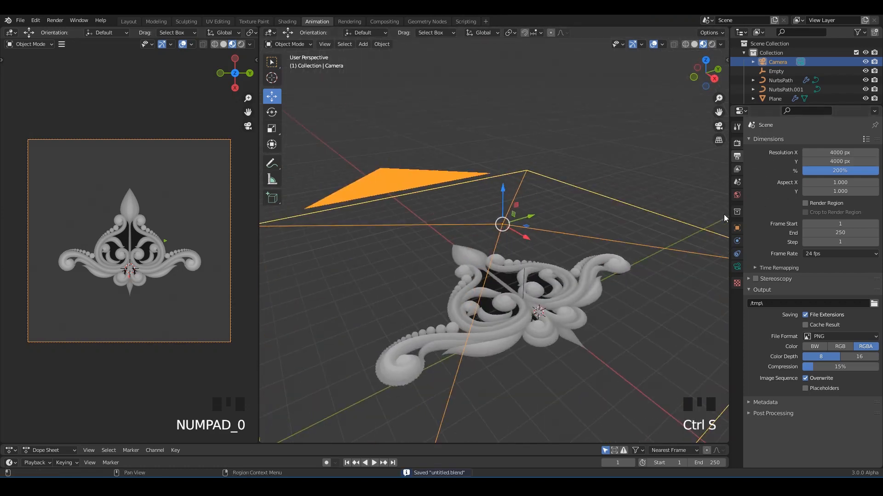
- Set the camera's orthographic scale to 12.13 to frame the ornament tightly, and save the file
left_click(736, 267)
left_click_drag(834, 184, 682, 183)
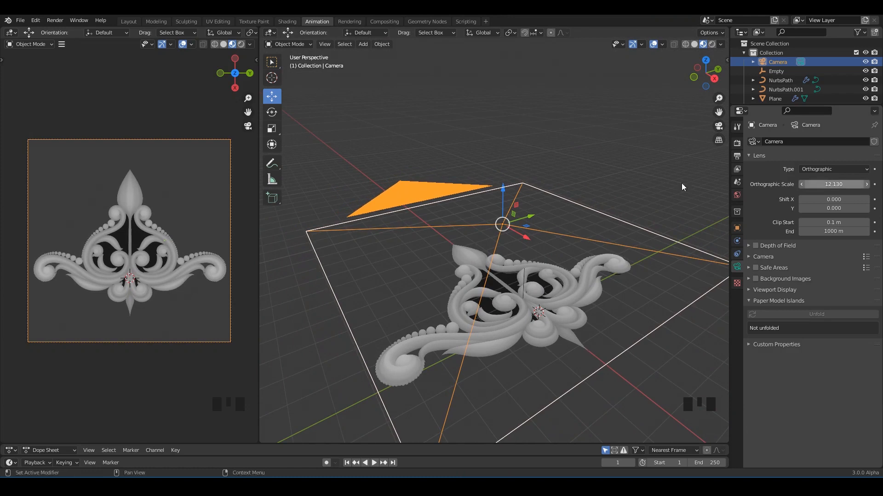
key("ctrl+s")
- Move the empty slightly along its vertical axis to lighten the ornament's height shading
middle_click_drag(526, 232, 550, 230)
scroll(550, 230, "up", 2)
left_click(562, 203)
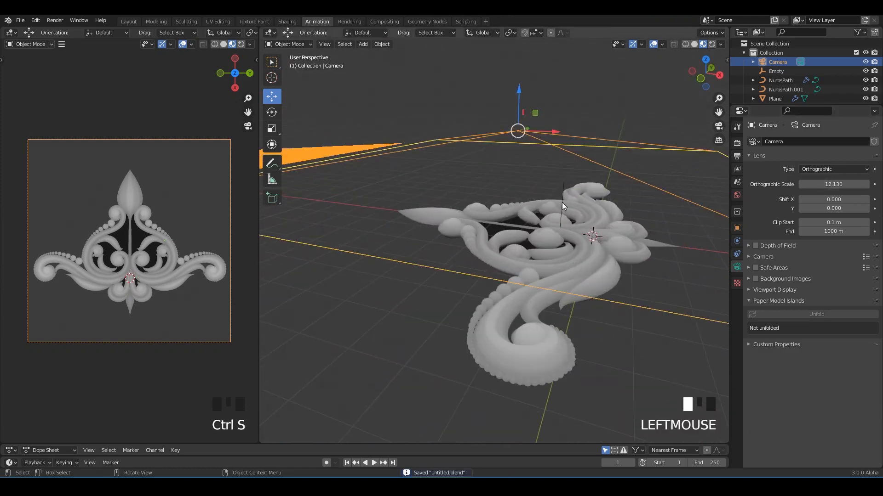
left_click_drag(558, 211, 560, 213)
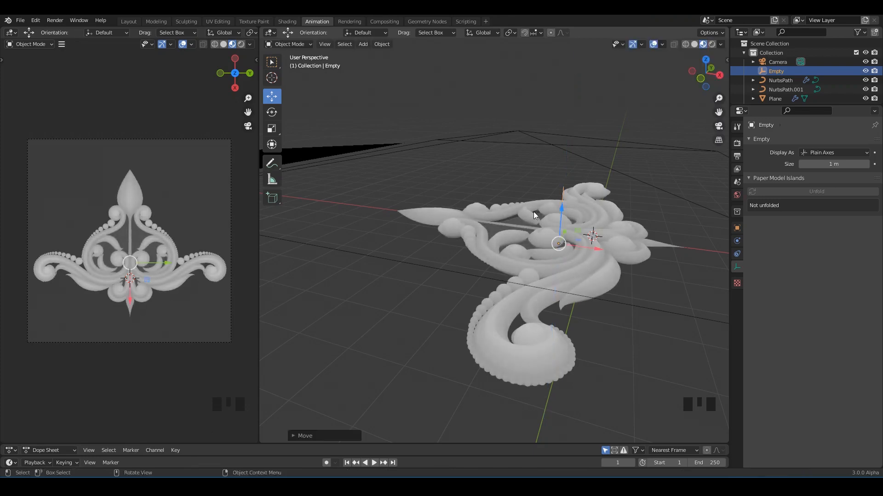
- Set subdivision level 1 on the ornament curve, look over its shading and save the file
left_click(534, 183)
middle_click_drag(533, 184, 598, 216)
left_click(647, 231)
middle_click_drag(647, 231, 616, 281)
left_click(663, 212)
key("ctrl+1")
scroll(671, 218, "up", 3)
scroll(562, 190, "down", 5)
scroll(618, 230, "down", 3)
key("ctrl+s")
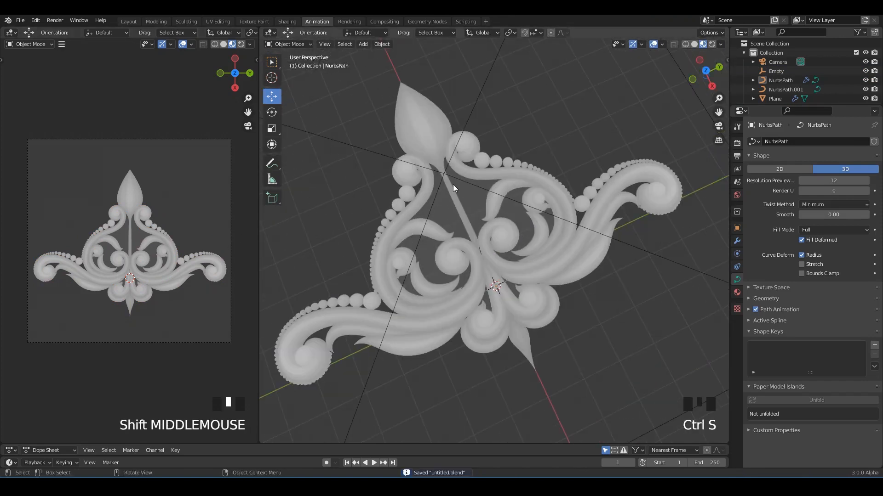
- Set the Eevee shadow cube size to 2048 px and the cascade size to 4096 px, and save the file
left_click(738, 143)
left_click(762, 302)
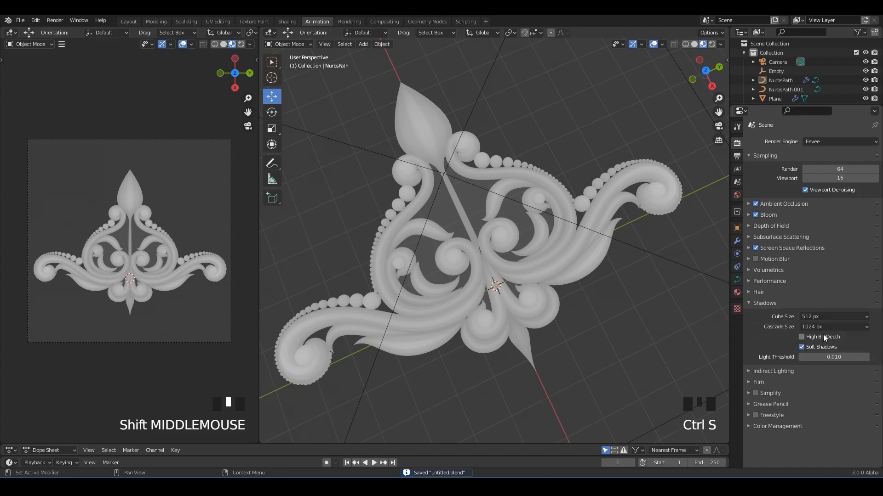
left_click(821, 326)
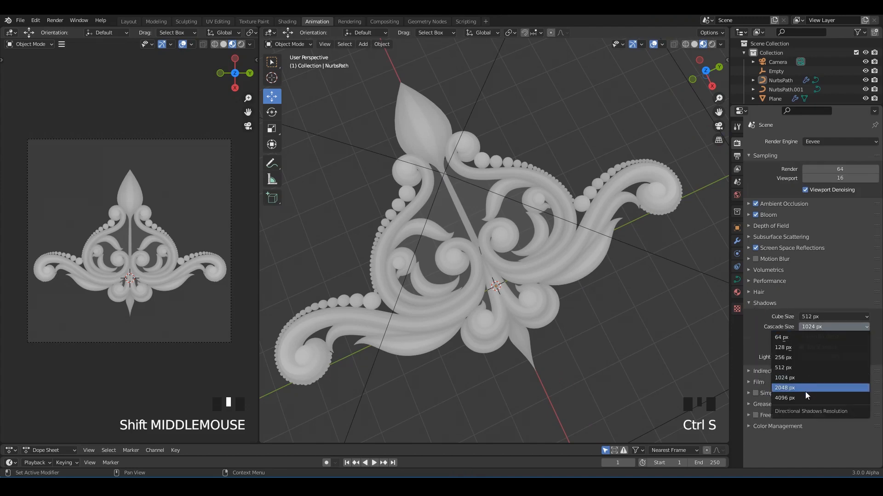
left_click(800, 387)
left_click(810, 318)
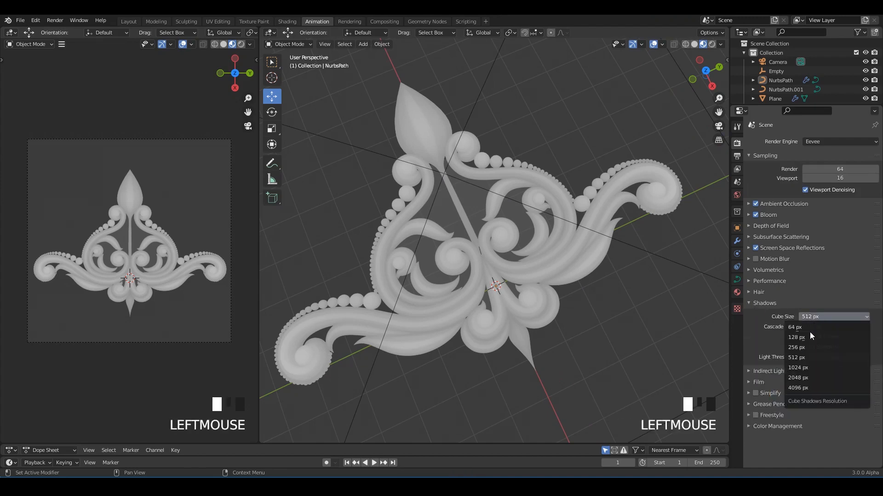
left_click(809, 376)
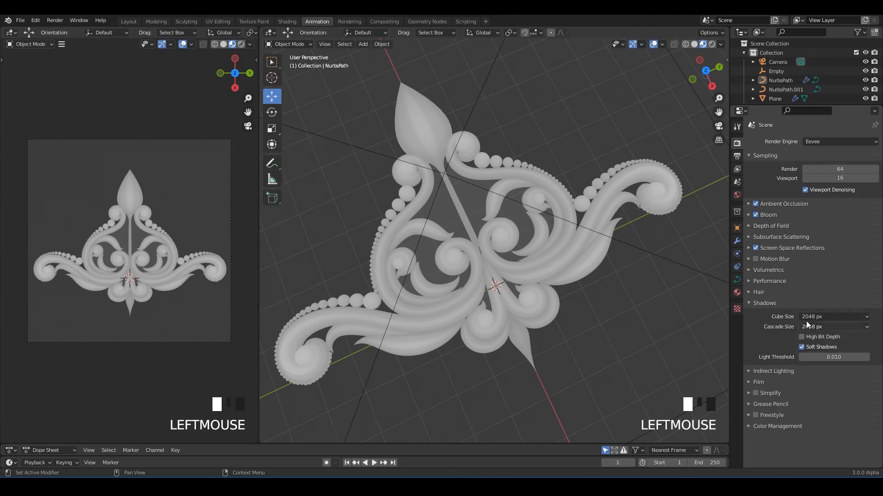
left_click(814, 326)
left_click(804, 397)
scroll(586, 150, "down", 2)
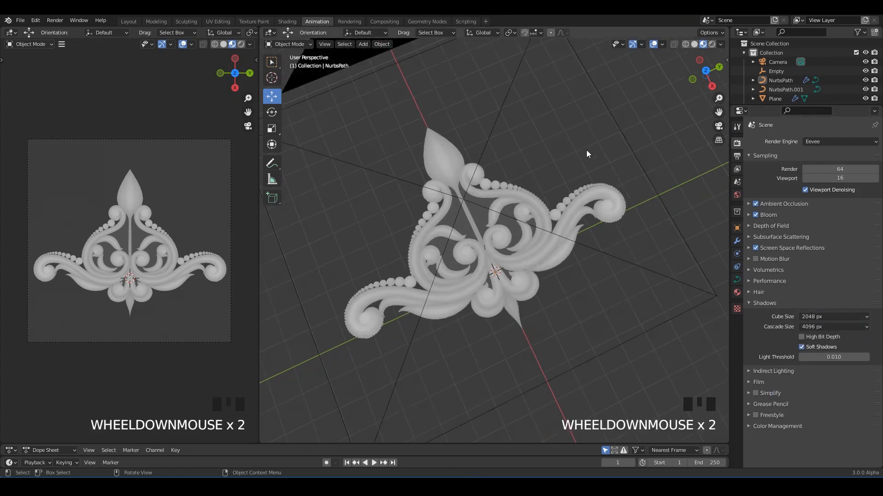
middle_click_drag(586, 150, 586, 131)
scroll(595, 161, "up", 3)
middle_click_drag(595, 160, 522, 215)
key("ctrl+s")
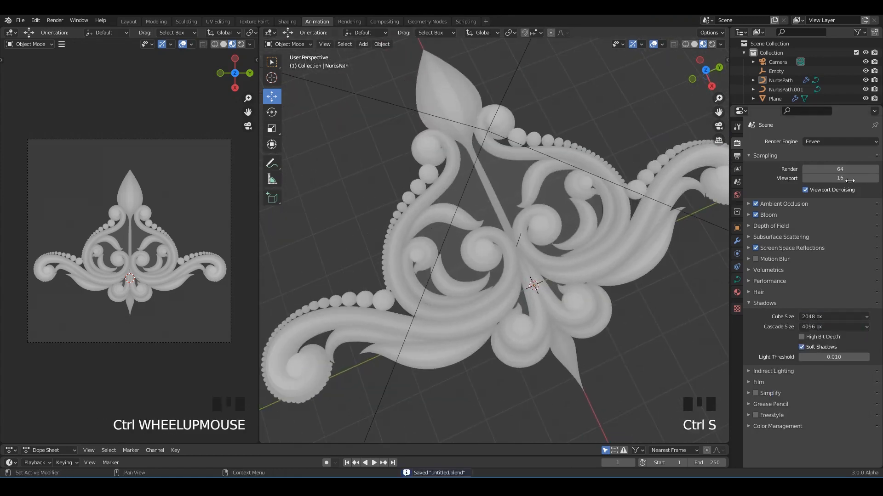
- Save the file, open the Layout workspace and compare the ornament in rendered and material preview shading
middle_click_drag(478, 164, 472, 173)
scroll(510, 195, "down", 2)
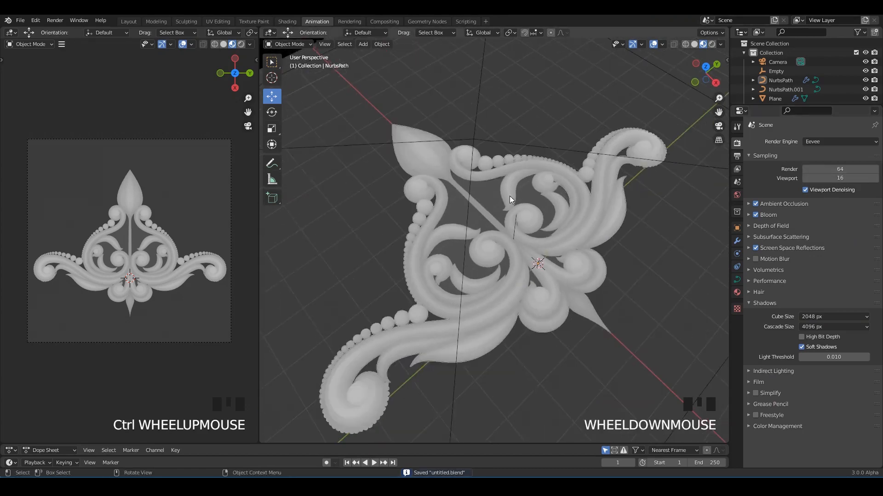
mouse_move(510, 196)
middle_mouse_down()
mouse_move(501, 206)
mouse_move(514, 203)
middle_mouse_up()
key("ctrl+s")
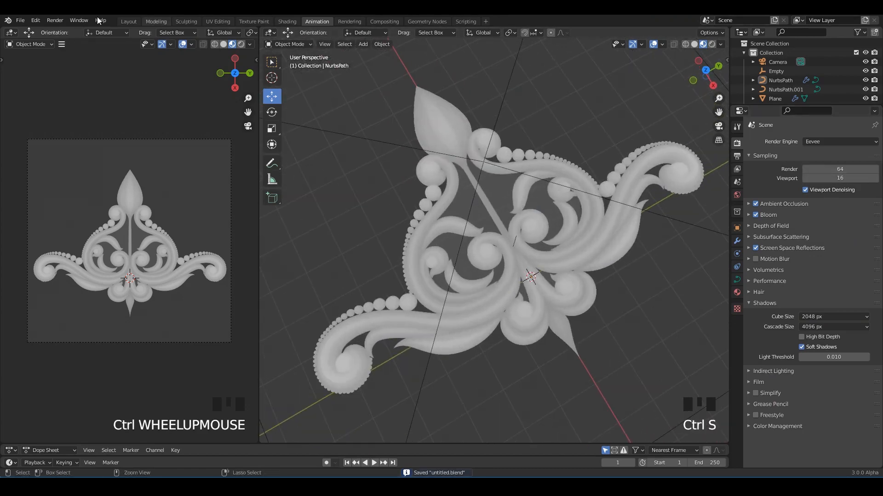
left_click(129, 21)
scroll(629, 109, "down", 2)
left_click(694, 44)
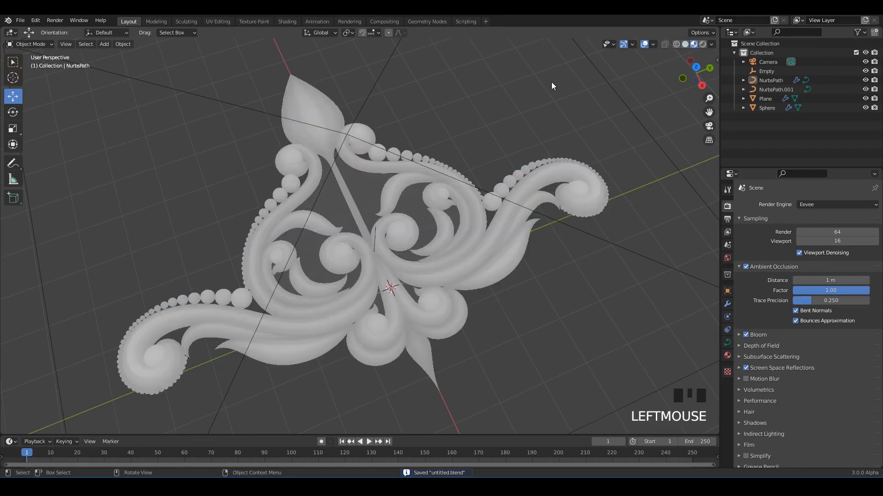
scroll(473, 153, "up", 4)
key("ctrl+s")
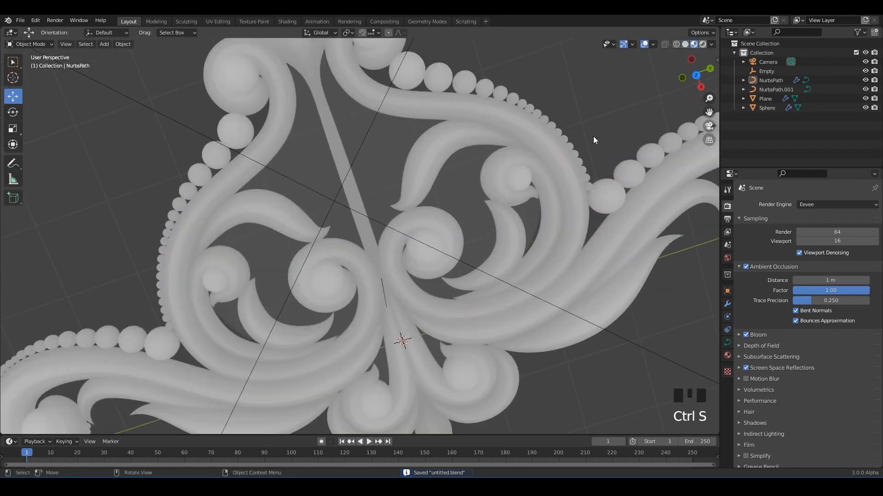
left_click(695, 44)
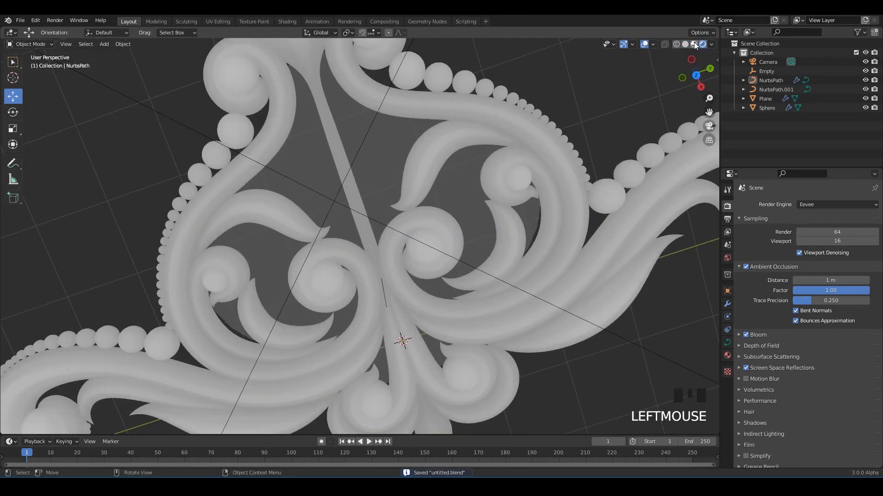
left_click(694, 44)
- Render the image from the camera and inspect the ornament's height shading up close in the result
left_click(54, 21)
left_click(68, 32)
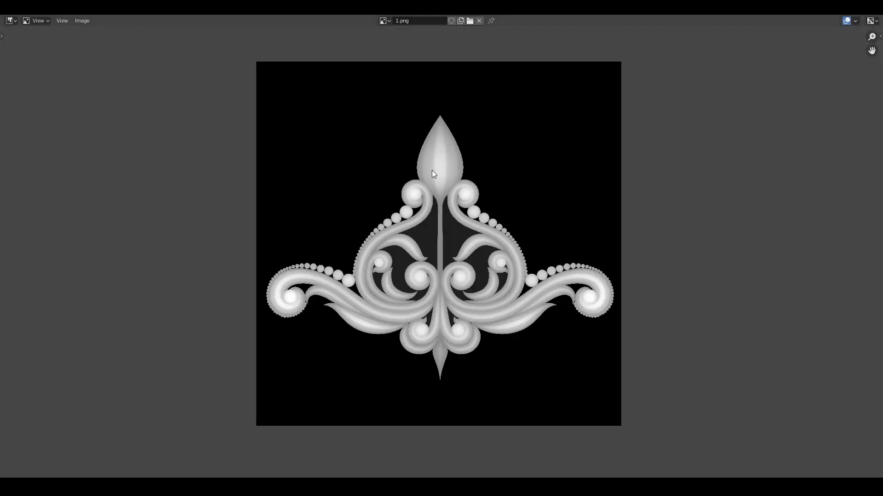
scroll(458, 222, "up", 3)
middle_click_drag(453, 171, 473, 352)
scroll(472, 352, "up", 3)
scroll(514, 368, "down", 1)
middle_click_drag(502, 389, 476, 260)
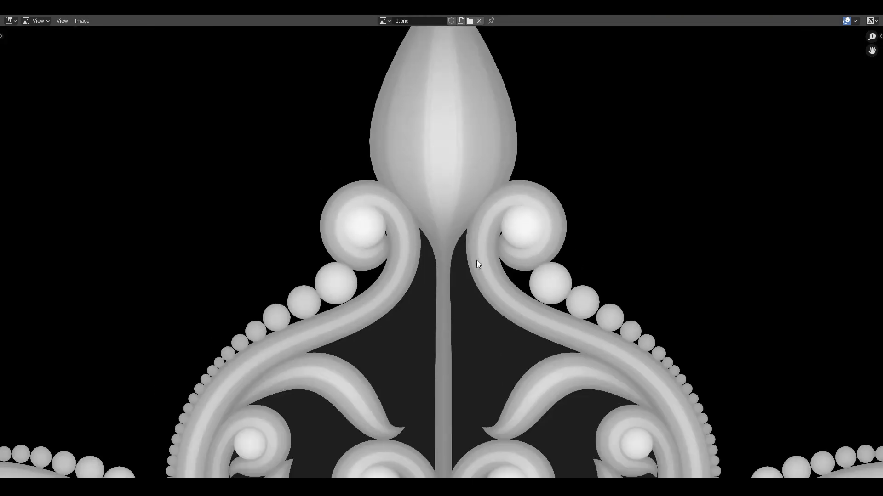
middle_click_drag(473, 318, 469, 208)
key("Home")
scroll(488, 267, "down", 1)
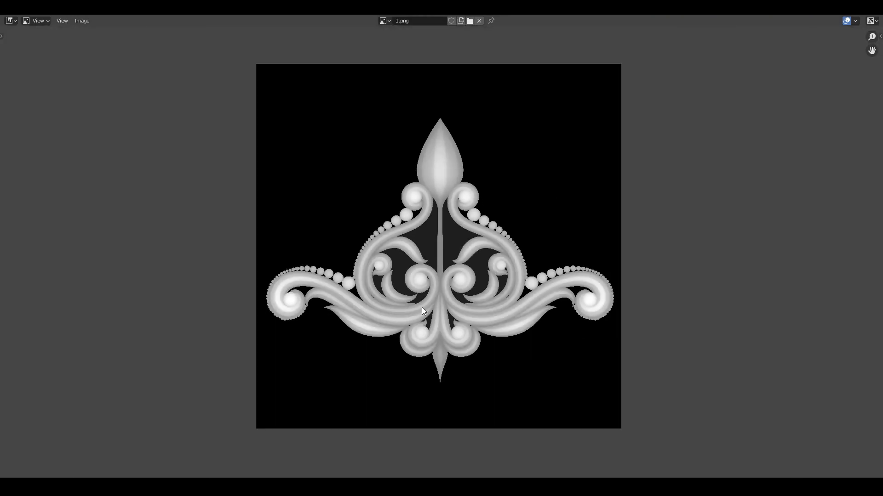
- Save the file and add a plane mesh at the ornament's origin
scroll(473, 183, "down", 6)
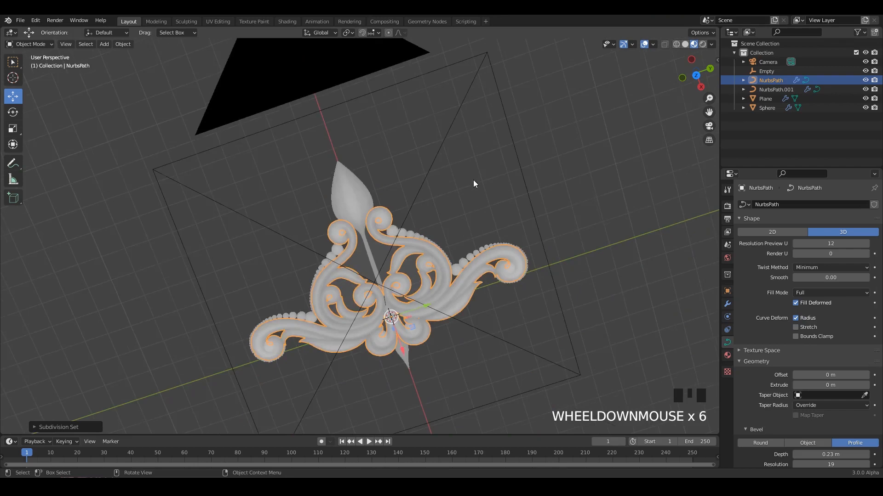
mouse_move(473, 183)
middle_mouse_down()
mouse_move(416, 167)
mouse_move(479, 186)
middle_mouse_up()
key("ctrl+s")
key("shift+a")
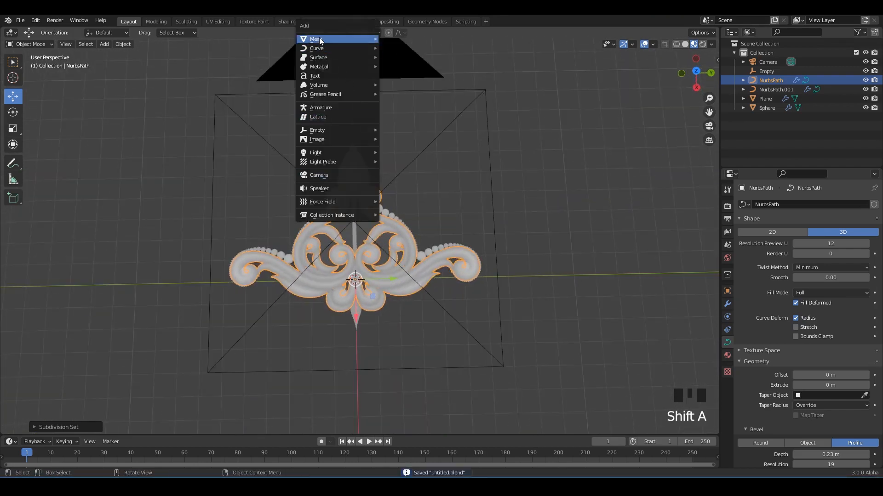
mouse_move(363, 39)
left_click(399, 39)
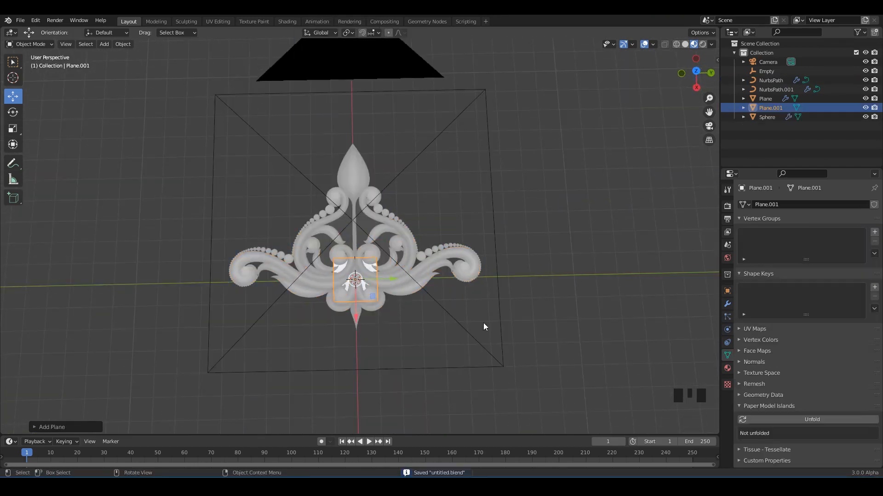
- Scale the new plane by 3, isolate it in local view, save the file and use solid shading
key("s")
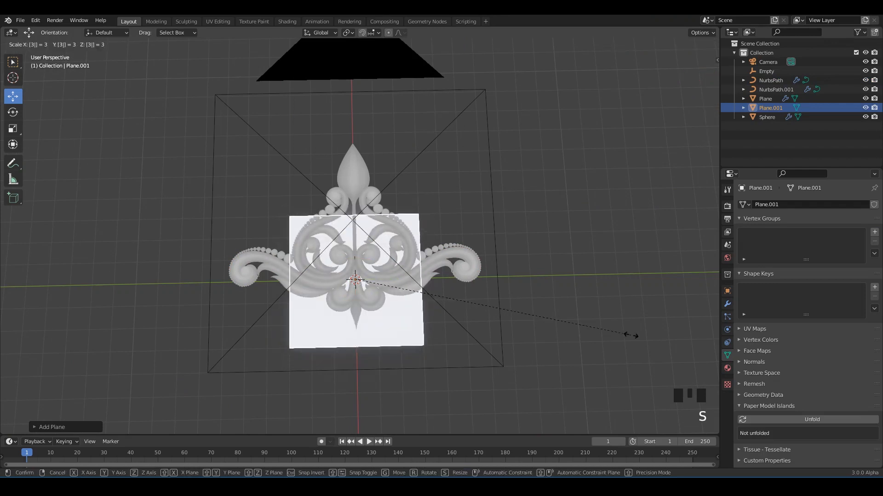
left_click(630, 339)
left_click(631, 338)
left_click(410, 326)
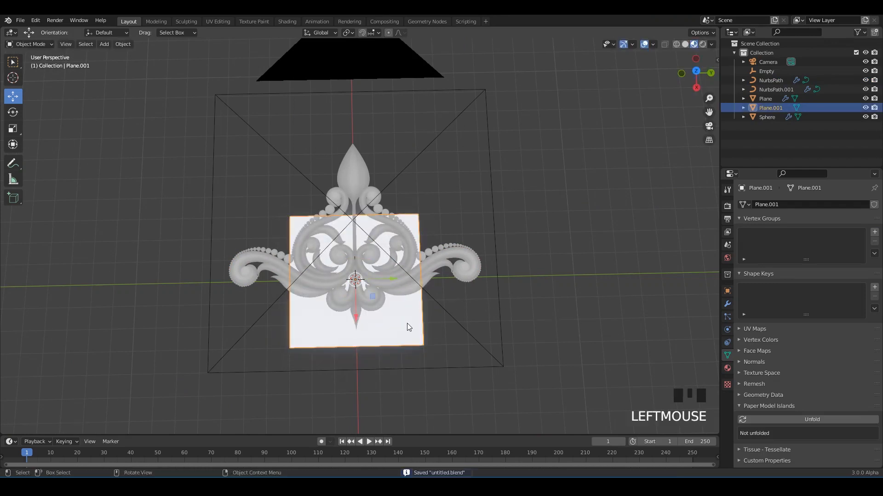
key("slash")
mouse_move(420, 308)
middle_mouse_down()
mouse_move(667, 54)
mouse_move(467, 185)
middle_mouse_up()
key("ctrl+s")
left_click(685, 43)
- Subdivide the plane's mesh repeatedly into a dense, even grid of faces and return to object mode
key("Tab")
right_click(436, 170)
mouse_move(420, 170)
left_click(409, 189)
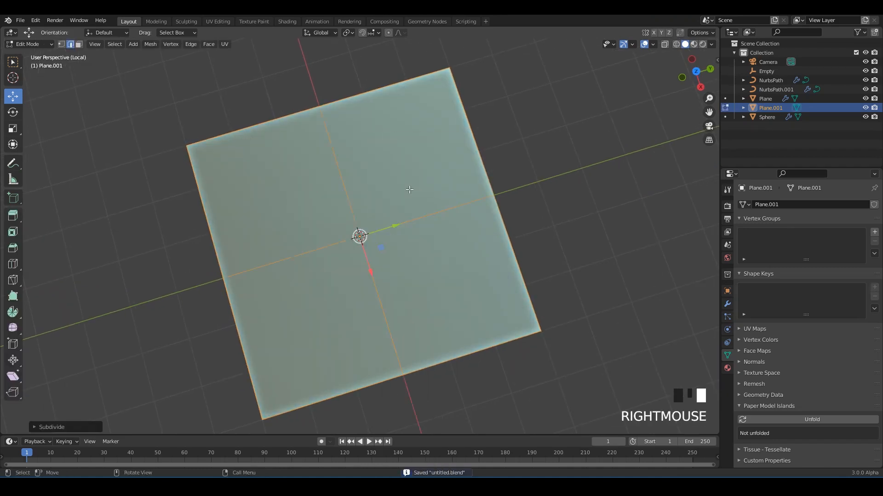
right_click(409, 189)
left_click(409, 188)
right_click(410, 189)
left_click(409, 189)
right_click(409, 189)
left_click(409, 189)
right_click(409, 188)
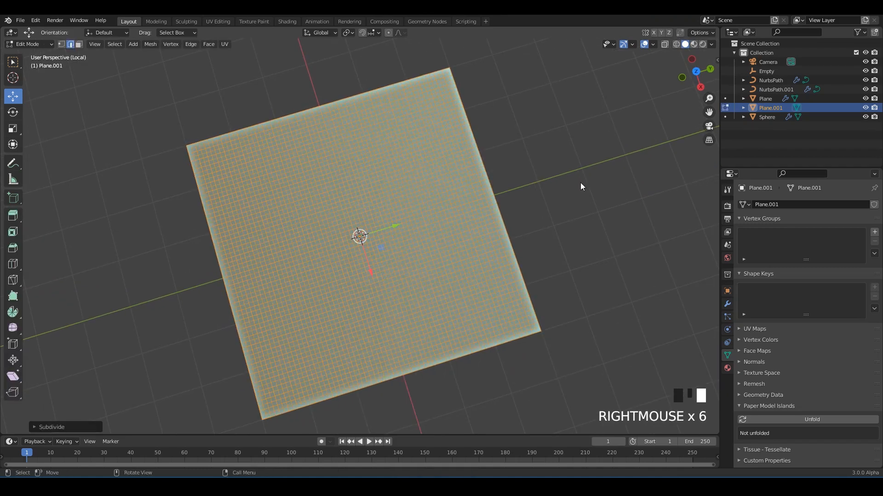
key("Tab")
- Apply the plane's location and all its transforms, and save the file
left_click(561, 177)
left_click(442, 236)
key("ctrl+a")
left_click(442, 237)
key("ctrl+a")
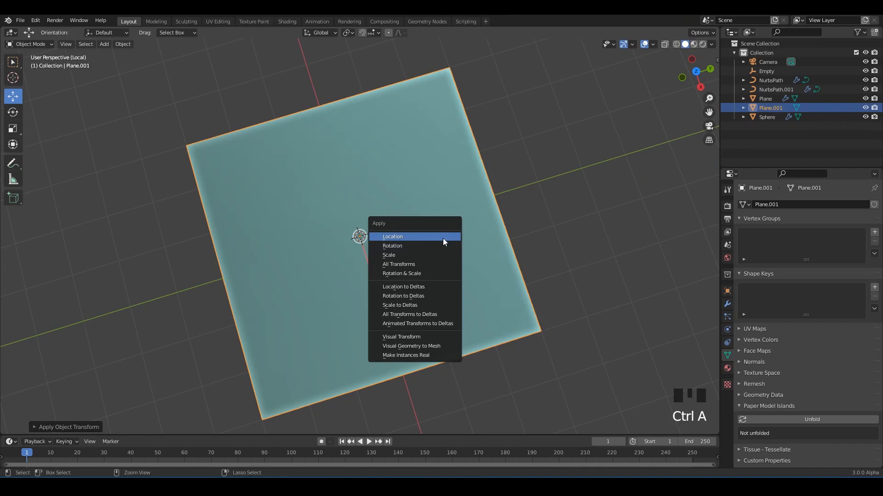
left_click(423, 263)
mouse_move(491, 227)
middle_mouse_down()
mouse_move(469, 210)
mouse_move(481, 240)
middle_mouse_up()
left_click(481, 212)
key("ctrl+s")
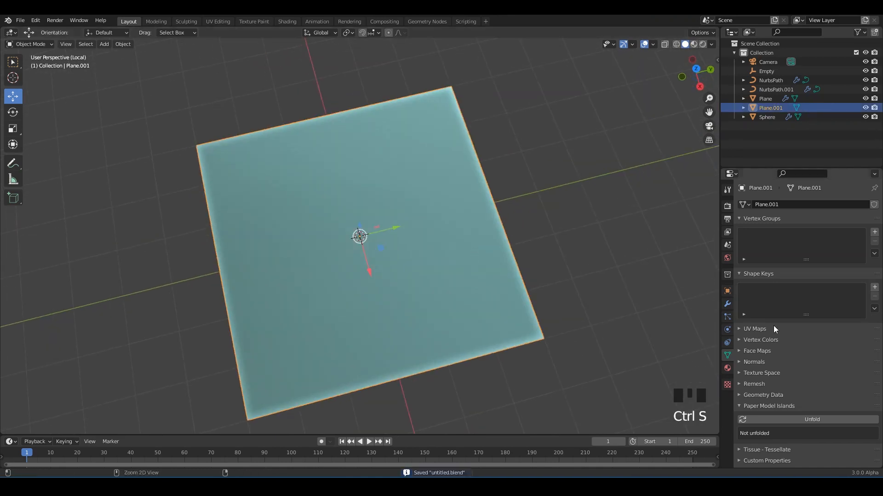
- Add a Multiresolution modifier to the plane and subdivide it up to level 5
left_click(728, 305)
left_click(760, 205)
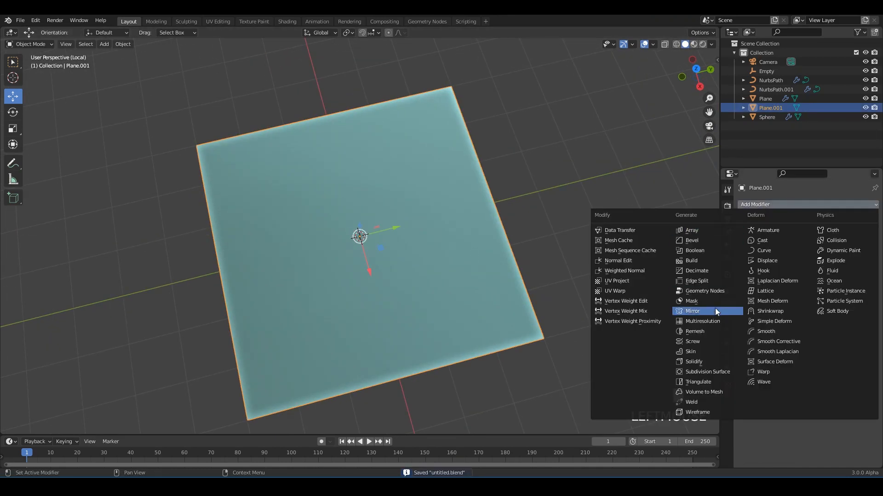
left_click(715, 308)
mouse_move(527, 247)
middle_mouse_down("shift")
mouse_move(517, 243)
mouse_move(524, 242)
middle_mouse_up("shift")
left_click(802, 300)
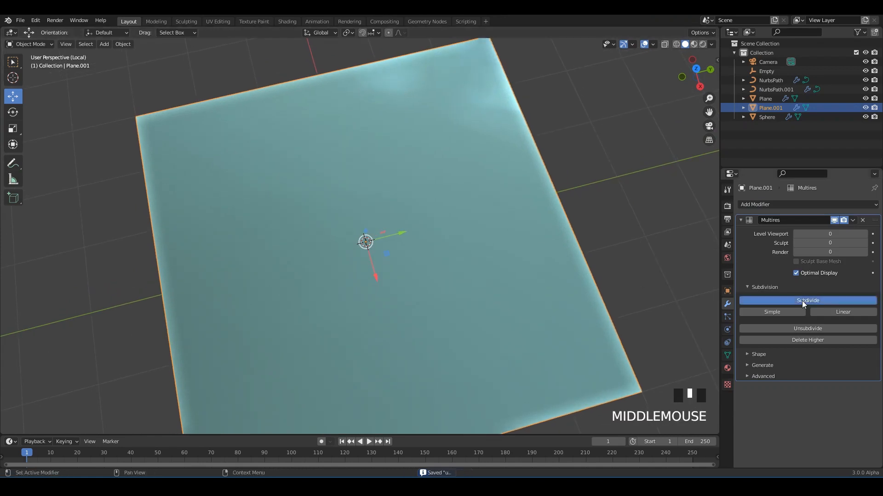
left_click(802, 301)
left_click(802, 301)
left_click(801, 301)
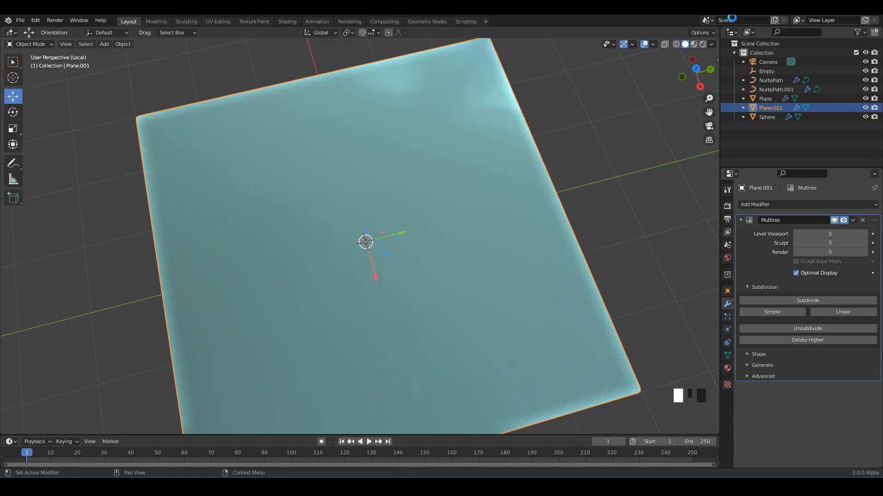
- Leave local view and hide every object except the dense plane
scroll(488, 170, "down", 3)
middle_click_drag(488, 169, 500, 167)
double_click(500, 167)
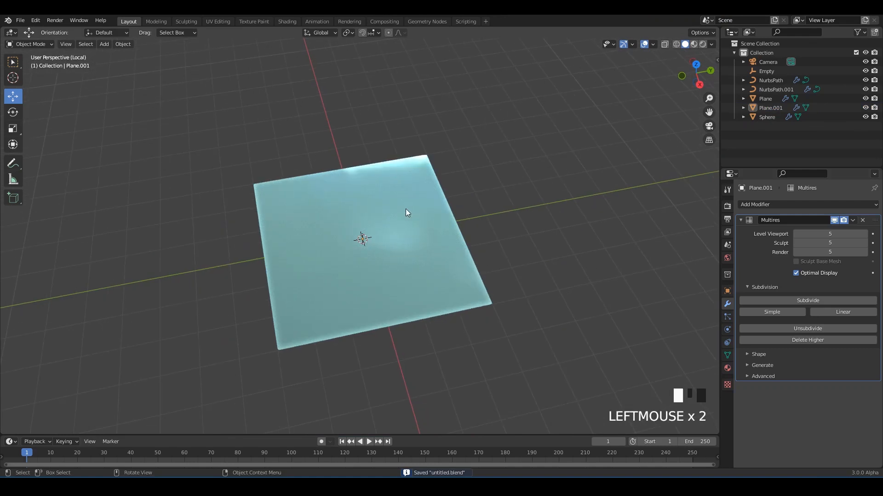
key("shift+h")
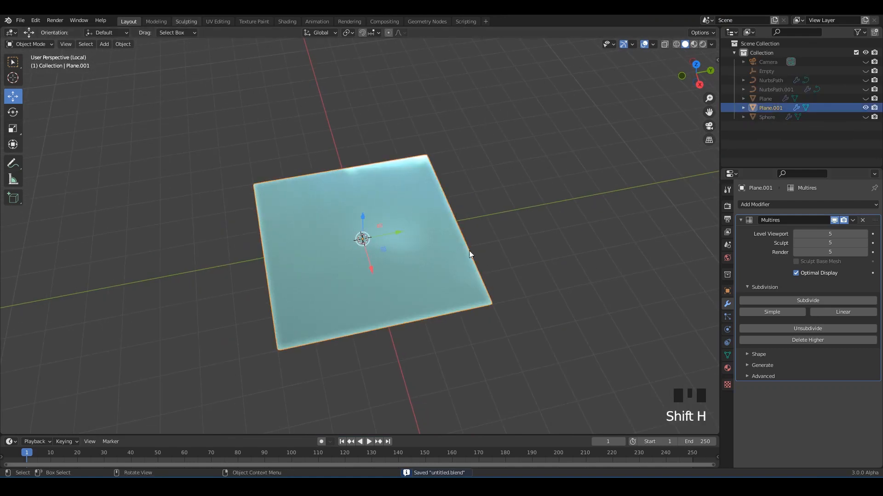
- Open the Sculpting workspace with the plane and set the viewport shading color to Random
left_click(186, 21)
scroll(465, 240, "up", 3)
scroll(404, 258, "down", 3)
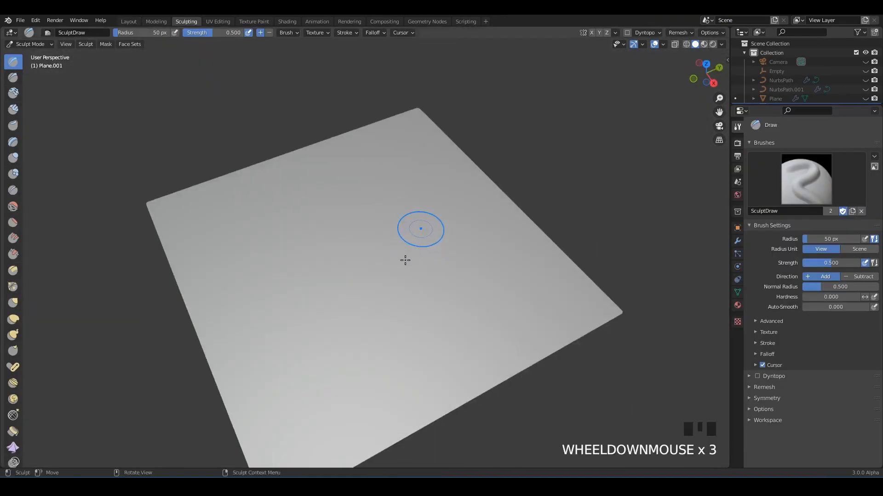
middle_click_drag(404, 258, 432, 263)
left_click(722, 44)
left_click(717, 159)
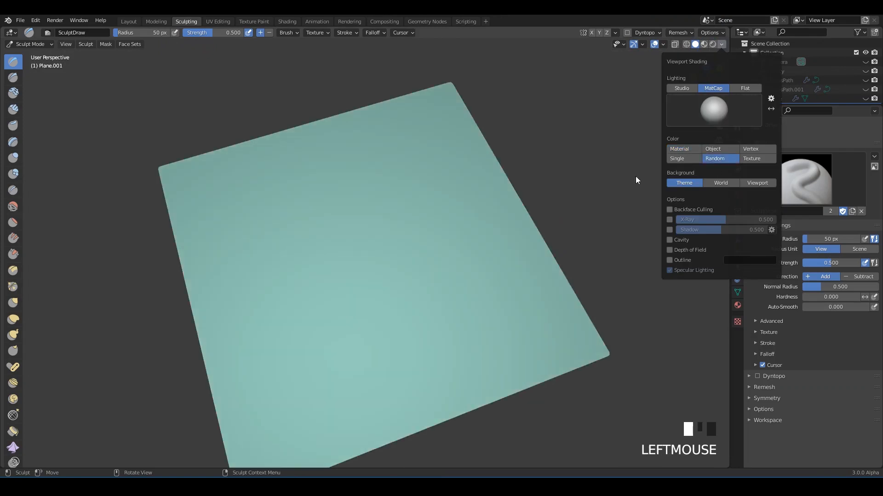
mouse_move(497, 181)
middle_mouse_down()
mouse_move(471, 195)
mouse_move(472, 185)
middle_mouse_up()
- Create a new brush texture and load the rendered height map 1.png as its image
left_click(738, 321)
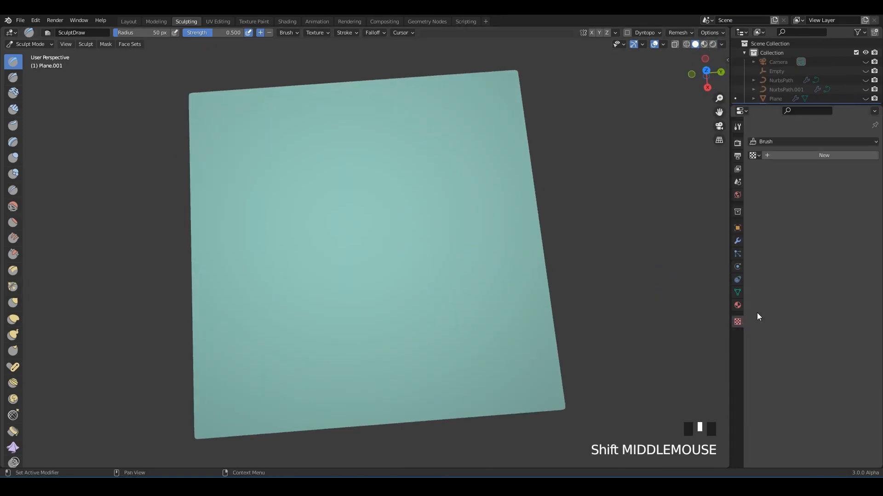
left_click(824, 155)
left_click(851, 300)
left_click(491, 268)
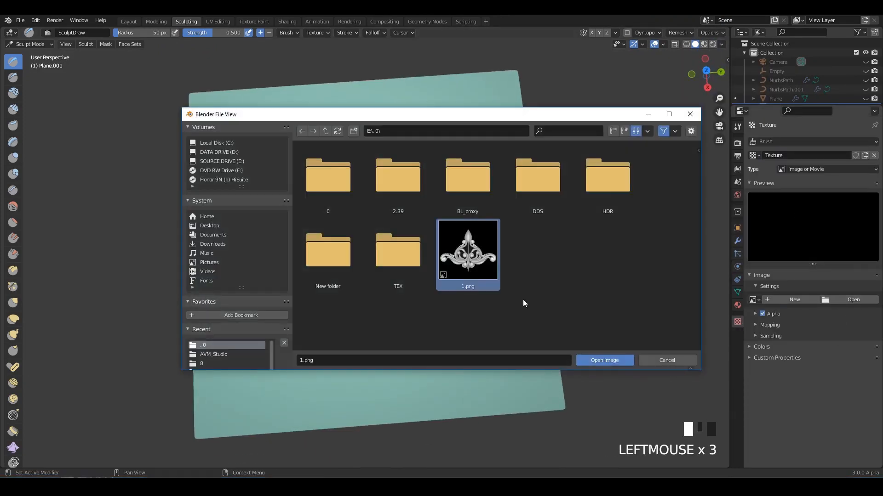
left_click(606, 362)
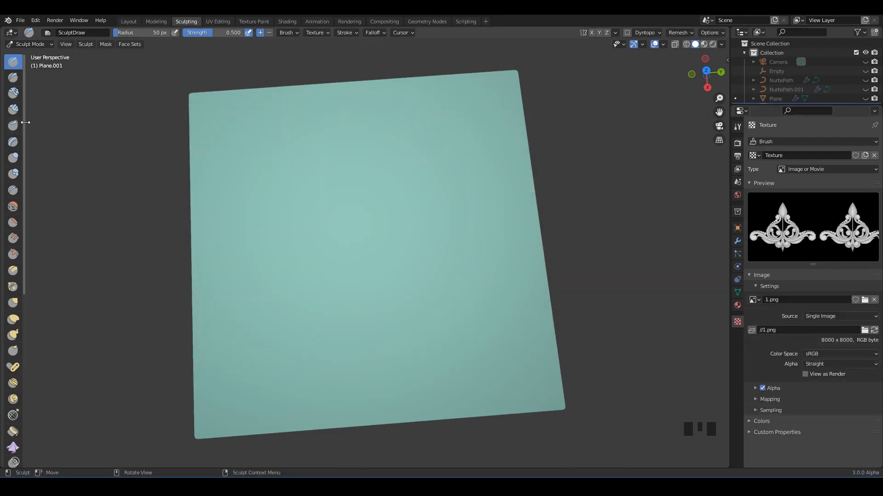
- Widen the sculpt tool list to two columns and set the Draw brush's texture mapping to Stencil
left_click_drag(23, 125, 42, 125)
left_click(737, 127)
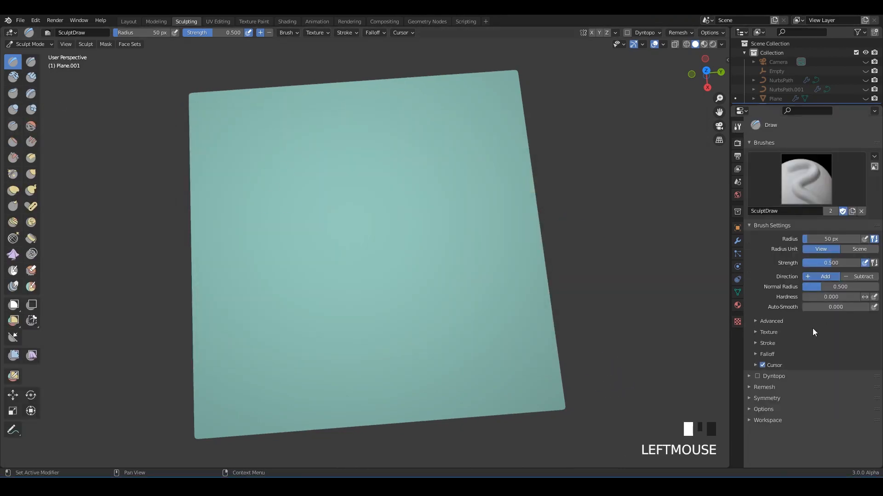
left_click(766, 331)
scroll(781, 340, "down", 3)
left_click(812, 355)
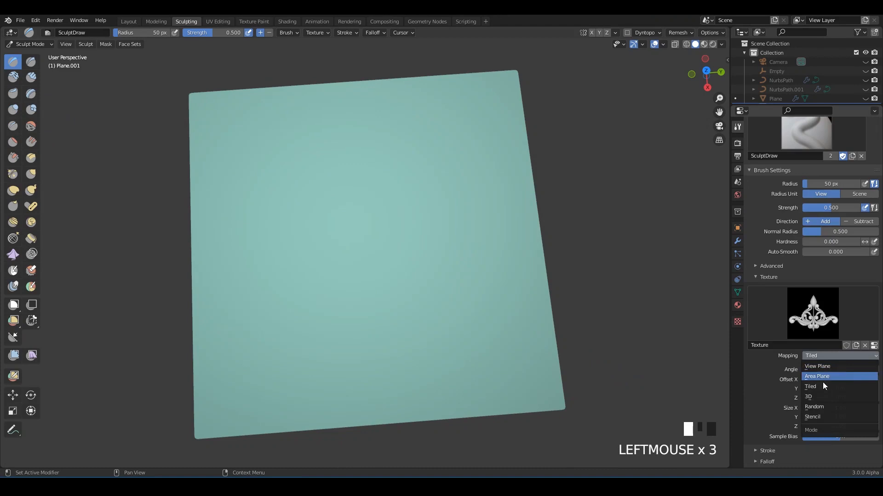
left_click(818, 417)
- Place the stencil over the plane in top orthographic view and set the brush falloff to Constant
right_click_drag(224, 283, 433, 180)
middle_click_drag(479, 267, 437, 262, "alt")
right_click_drag(437, 262, 475, 266)
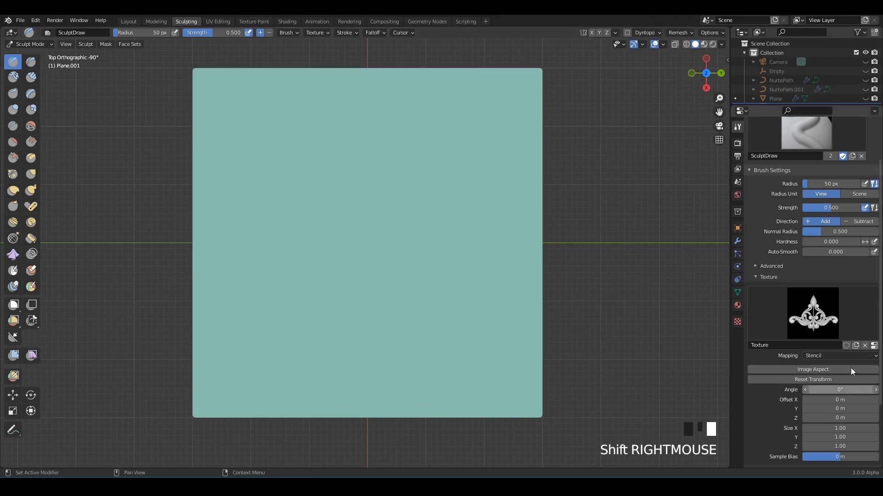
scroll(828, 380, "down", 5)
left_click(767, 397)
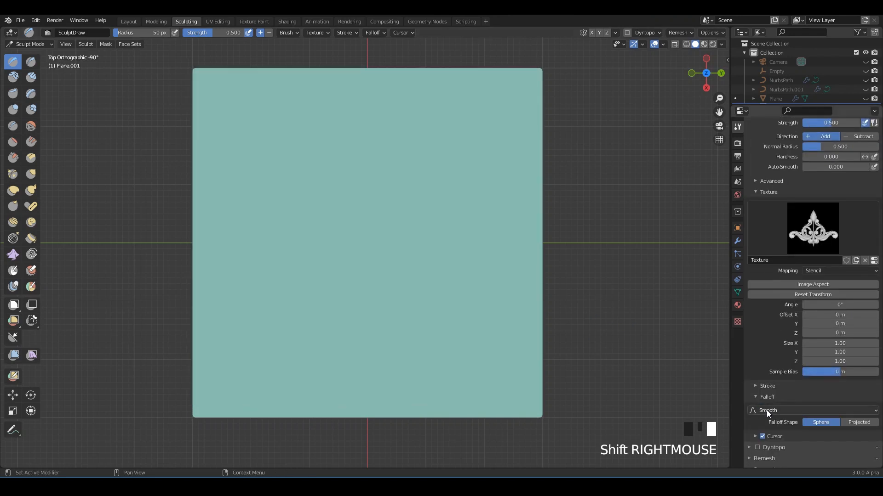
left_click(766, 410)
left_click(768, 309)
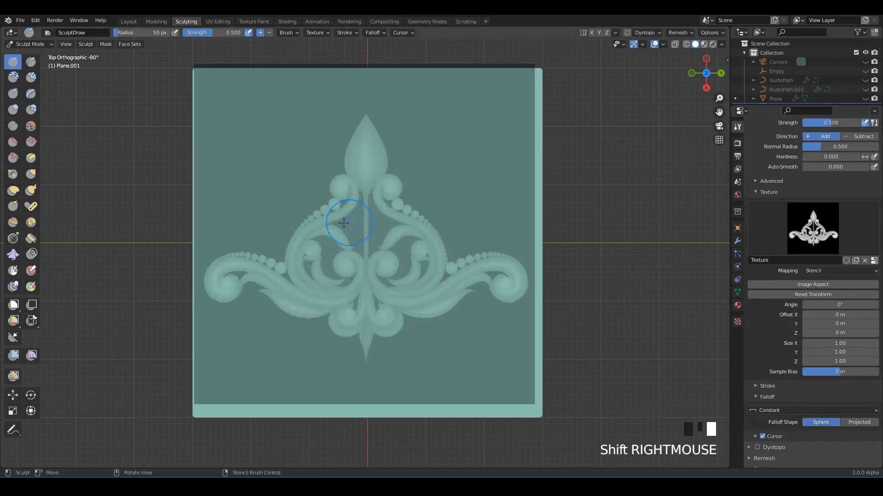
- Set the brush strength to 0.352, centre the stencil on the plane and choose the brush's stroke method
key("shift+f")
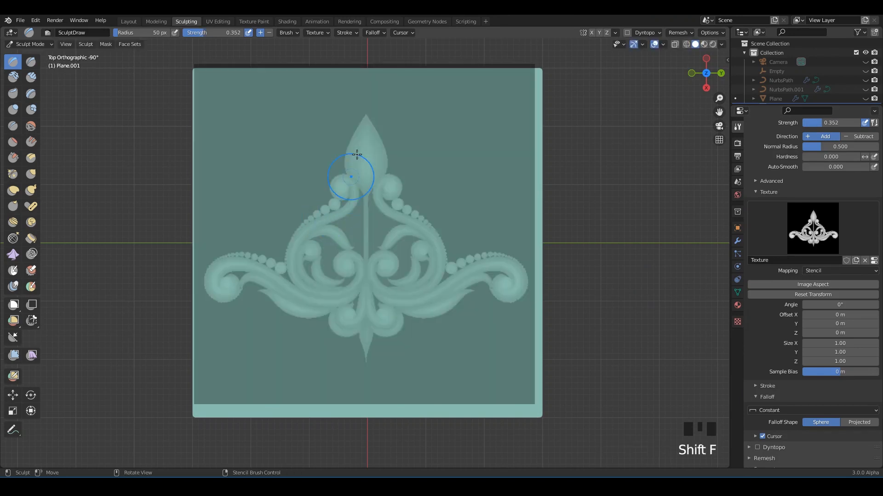
left_click(375, 214)
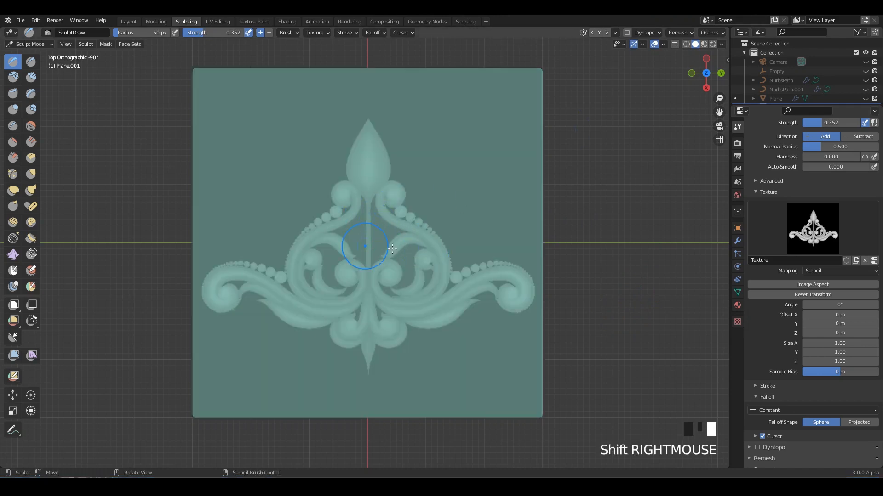
scroll(377, 246, "up", 2)
right_click(367, 242)
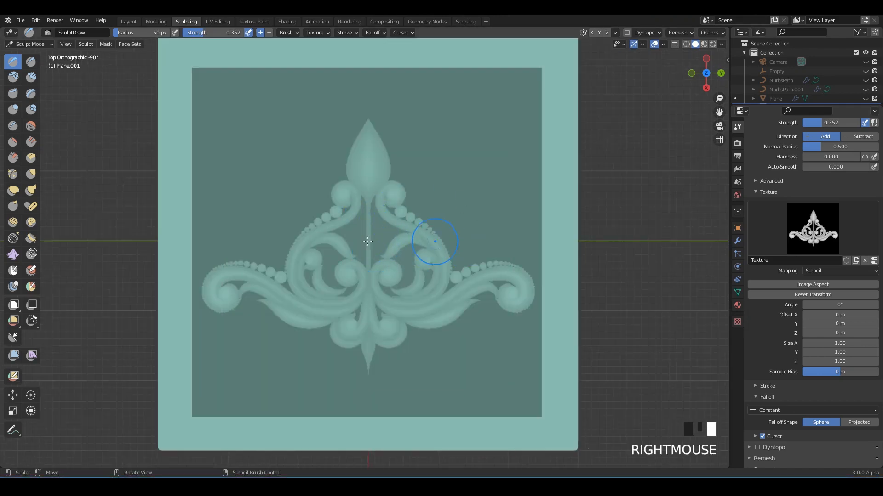
key("e")
left_click(310, 278)
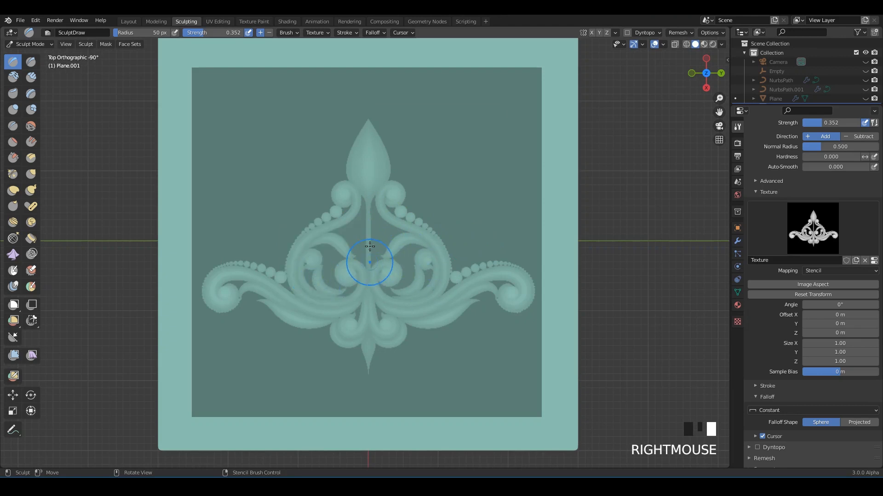
- Sculpt the whole ornament through the stencil, move the stencil aside and view the relief at an angle
mouse_move(369, 187)
left_mouse_down()
mouse_move(405, 221)
mouse_move(501, 357)
mouse_move(547, 377)
left_mouse_up()
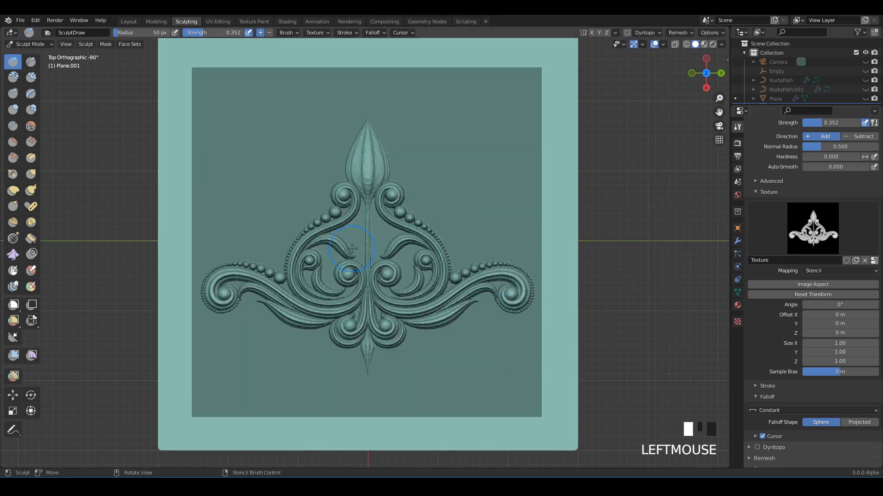
right_click_drag(340, 253, 628, 281)
middle_click_drag(368, 281, 374, 232)
middle_click_drag(432, 220, 428, 237)
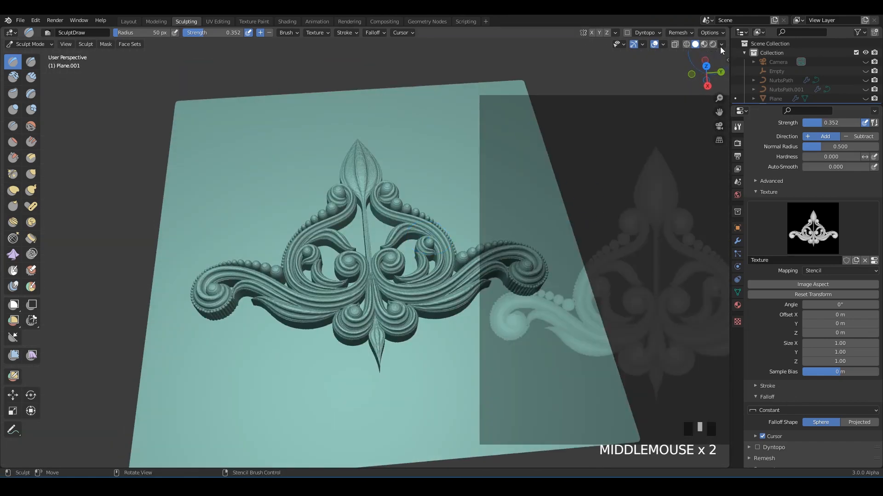
- Set the viewport background to World and enable Both cavity types with world-space ridge 1.200 and valley 2.500
left_click(722, 44)
left_click(721, 183)
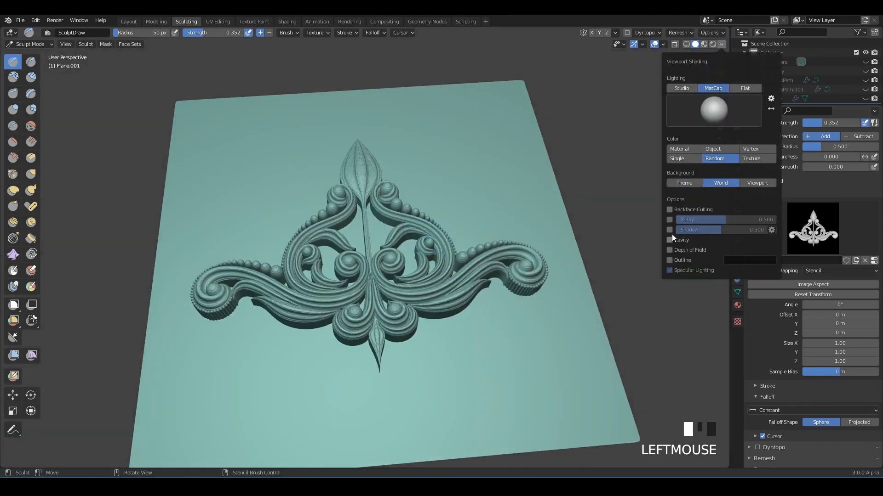
left_click(669, 239)
left_click(743, 270)
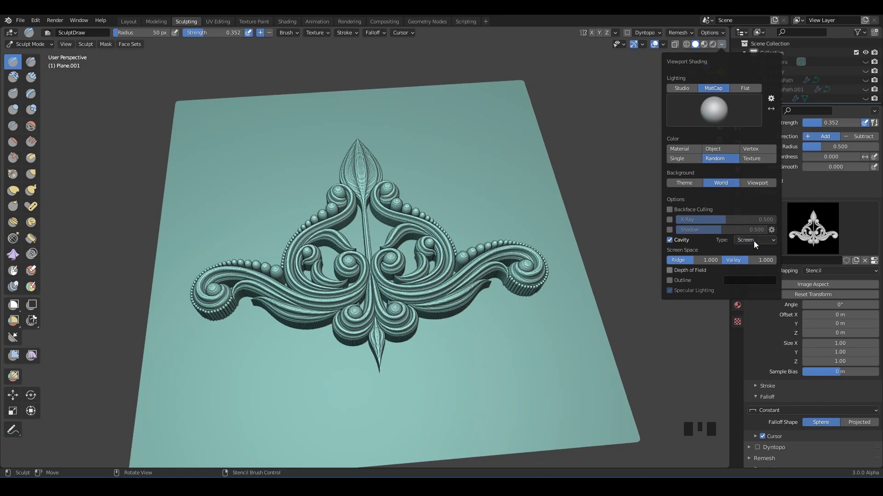
left_click_drag(732, 262, 748, 259)
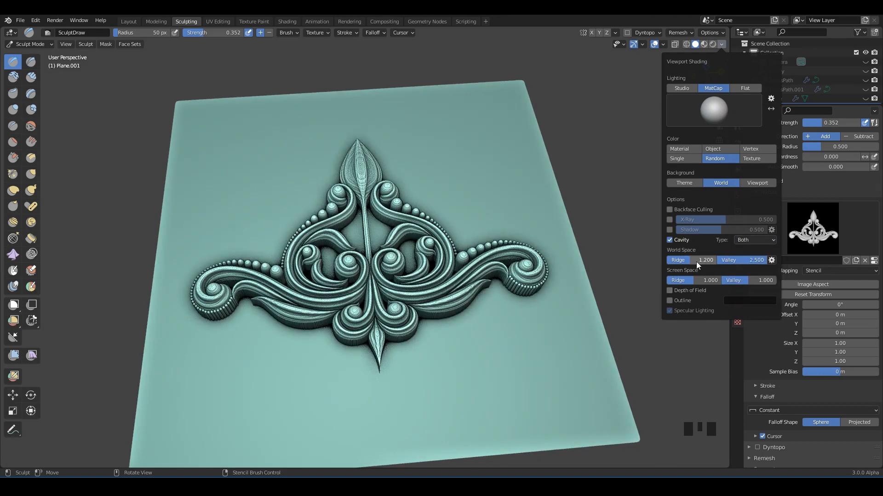
mouse_move(487, 197)
middle_mouse_down()
mouse_move(421, 192)
mouse_move(480, 221)
mouse_move(446, 229)
mouse_move(480, 234)
middle_mouse_up()
scroll(420, 192, "up", 2)
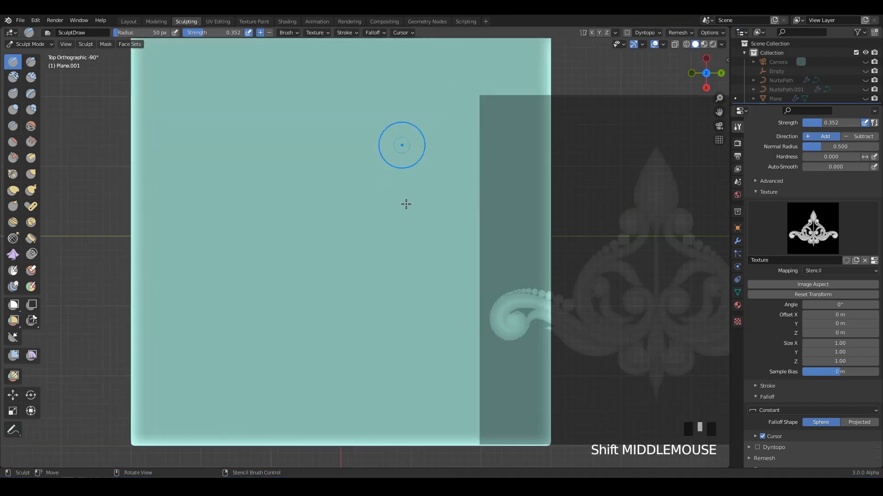
- Move the stencil back to the centre of the plane and lower the brush strength to 0.085
right_click_drag(591, 239, 274, 211)
key("shift+f")
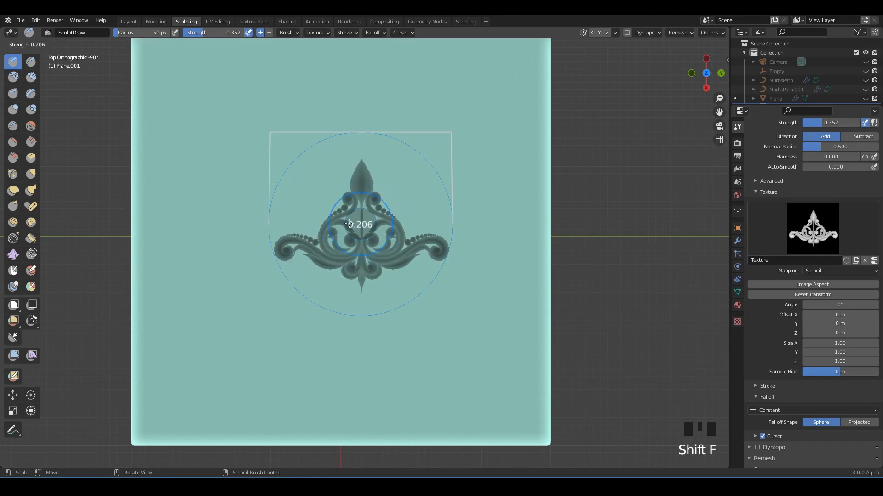
left_click(340, 223)
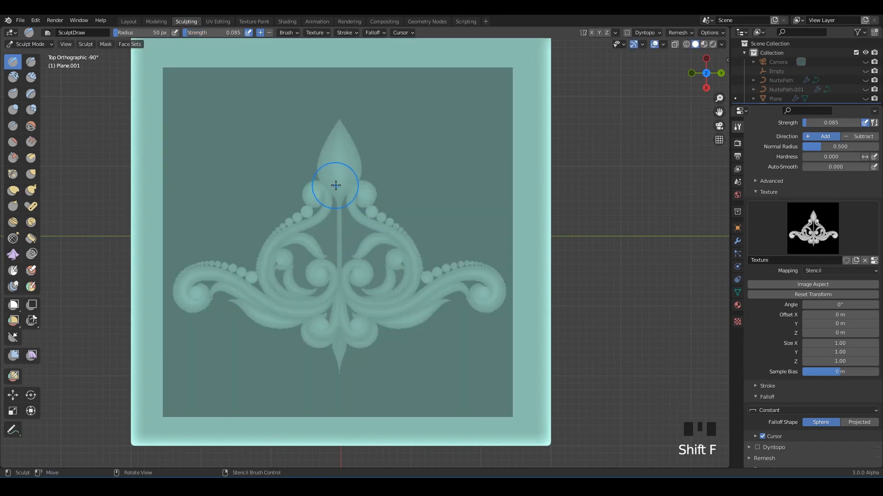
- Sculpt a shallower ornament through the stencil, move the stencil aside and examine the relief from an angle
mouse_move(336, 185)
left_mouse_down()
mouse_move(400, 321)
mouse_move(467, 357)
mouse_move(505, 410)
mouse_move(550, 437)
left_mouse_up()
right_click_drag(551, 437, 850, 492)
mouse_move(368, 271)
middle_mouse_down()
mouse_move(368, 199)
mouse_move(366, 217)
middle_mouse_up()
scroll(368, 199, "up", 2)
scroll(367, 217, "down", 3)
- Return to the top view and align the stencil so it covers the entire plane
middle_click_drag(423, 221, 595, 303, "alt")
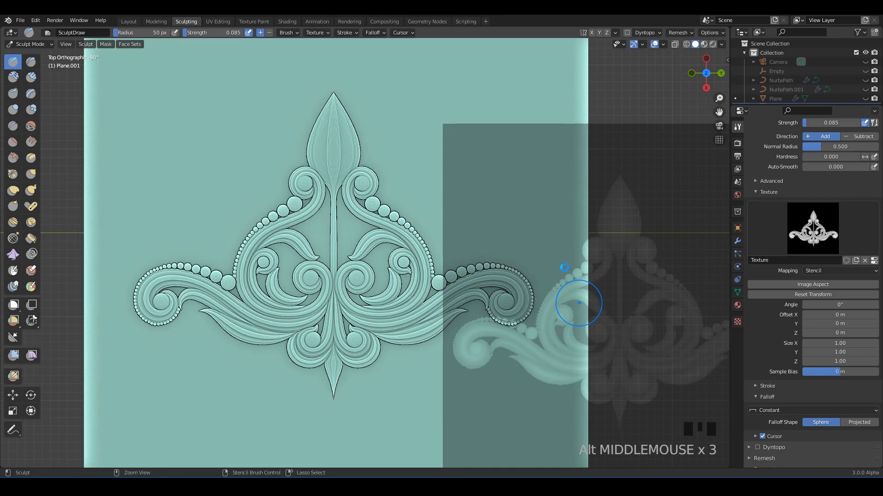
scroll(579, 303, "down", 2)
right_click_drag(579, 303, 381, 238)
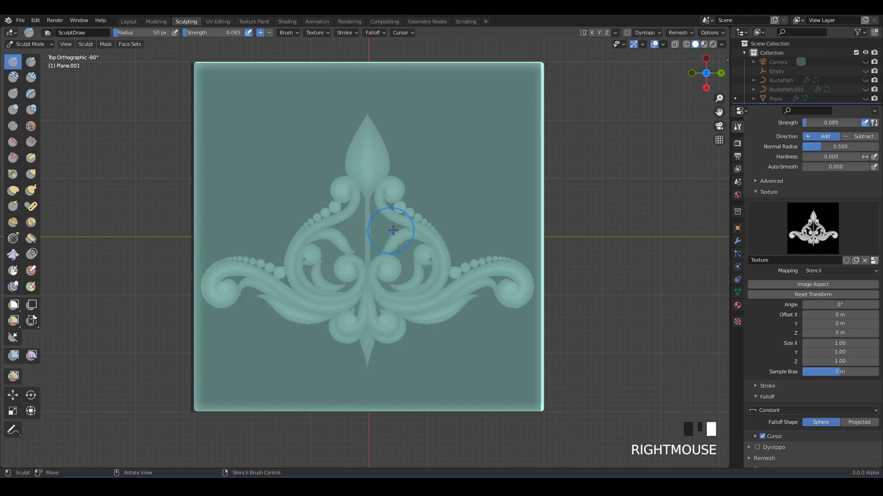
- Align the stencil with the plane and raise the brush strength to 0.291
right_click_drag(393, 231, 394, 225)
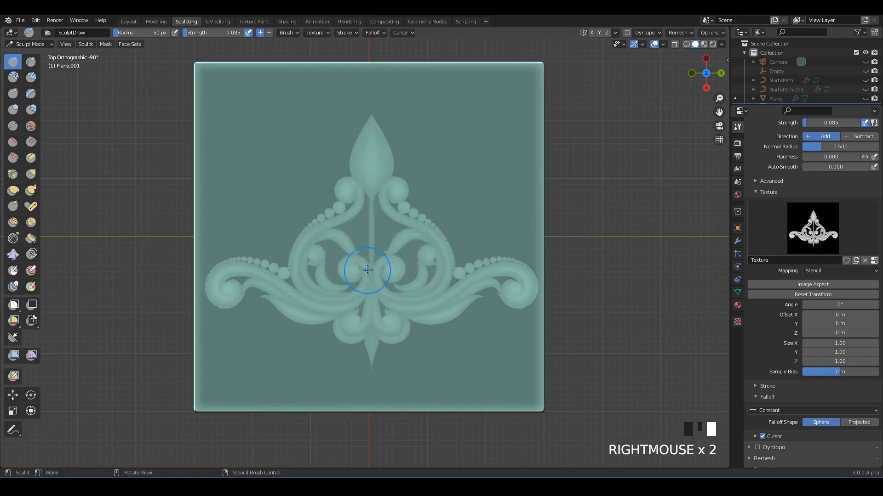
key("shift+f")
left_click(379, 248)
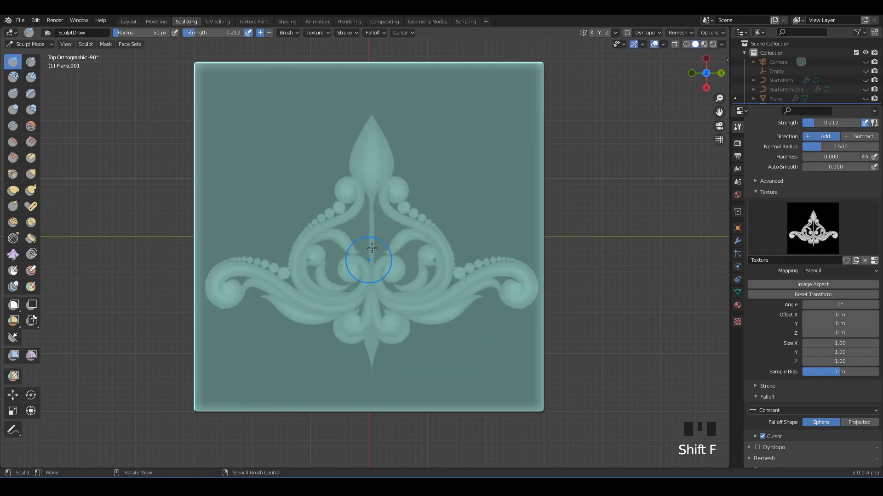
key("shift+f")
left_click(370, 256)
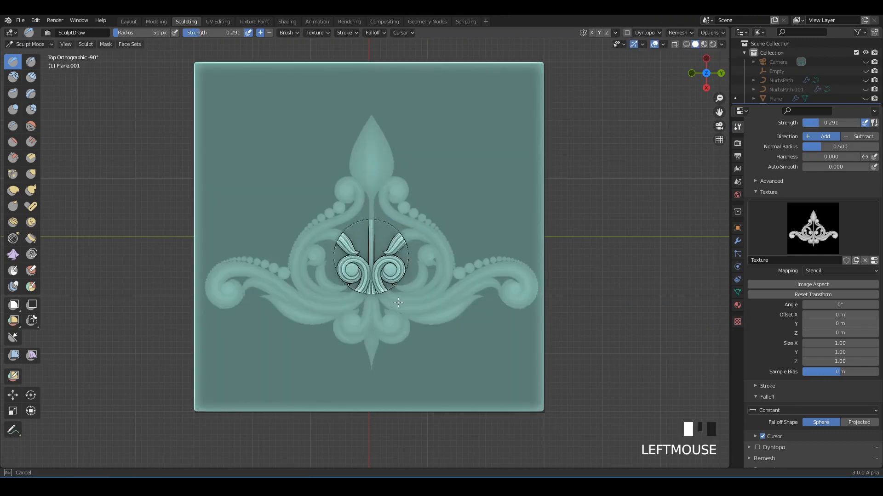
- Sculpt the full ornament through the stencil, move the stencil off the plane and examine the relief
left_click_drag(470, 328, 519, 340)
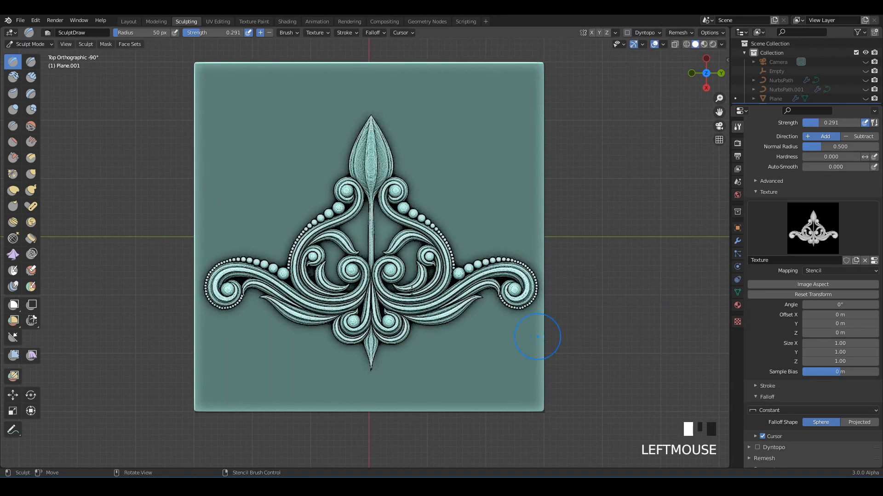
right_click_drag(368, 283, 536, 319)
middle_click_drag(416, 303, 406, 257)
scroll(510, 307, "up", 1)
middle_click_drag(510, 307, 495, 282, "alt")
middle_click_drag(494, 283, 478, 229, "alt")
scroll(777, 322, "down", 2)
- Set the brush falloff preset to Sphere and place the stencil, rotated to 217°, over the plane's upper-left corner
left_click(777, 383)
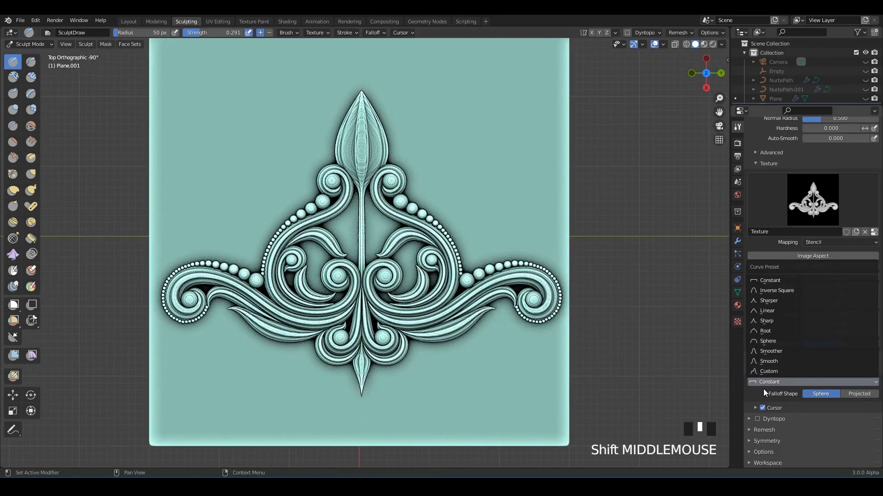
left_click(760, 345)
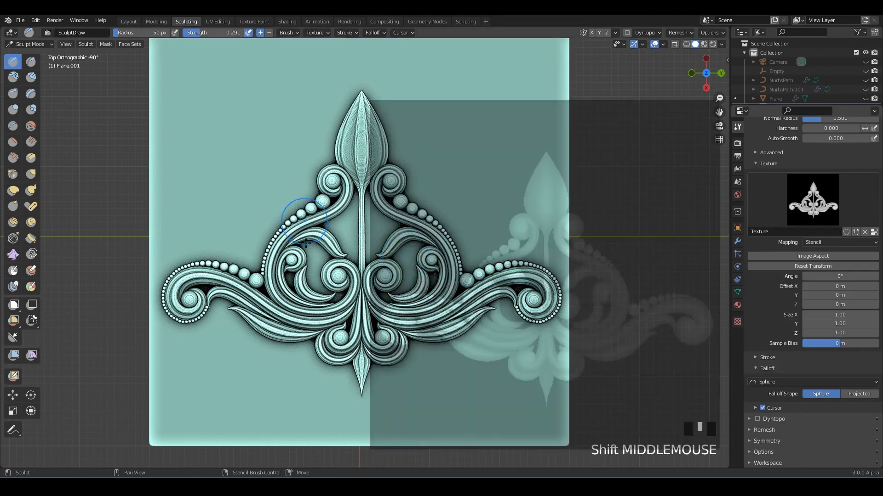
middle_click_drag(454, 214, 476, 305, "shift")
right_click_drag(477, 305, 209, 252)
middle_click_drag(318, 240, 351, 262, "shift")
scroll(351, 262, "up", 1)
mouse_move(351, 262)
right_mouse_down("ctrl")
mouse_move(372, 220)
mouse_move(315, 193)
mouse_move(217, 187)
mouse_move(232, 182)
mouse_move(184, 198)
mouse_move(269, 180)
mouse_move(296, 198)
mouse_move(315, 185)
mouse_move(265, 177)
right_mouse_up("ctrl")
- Sculpt the rotated ornament into the plane's corner, turn to the unrotated top view and bring the stencil back over the plane
mouse_move(226, 163)
left_mouse_down()
mouse_move(294, 232)
mouse_move(341, 307)
mouse_move(263, 230)
left_mouse_up()
mouse_move(262, 230)
right_mouse_down()
mouse_move(562, 347)
mouse_move(621, 359)
right_mouse_up()
scroll(258, 247, "down", 3)
mouse_move(258, 246)
middle_mouse_down()
mouse_move(258, 197)
mouse_move(369, 262)
mouse_move(366, 297)
middle_mouse_up()
right_click_drag(662, 353, 581, 227)
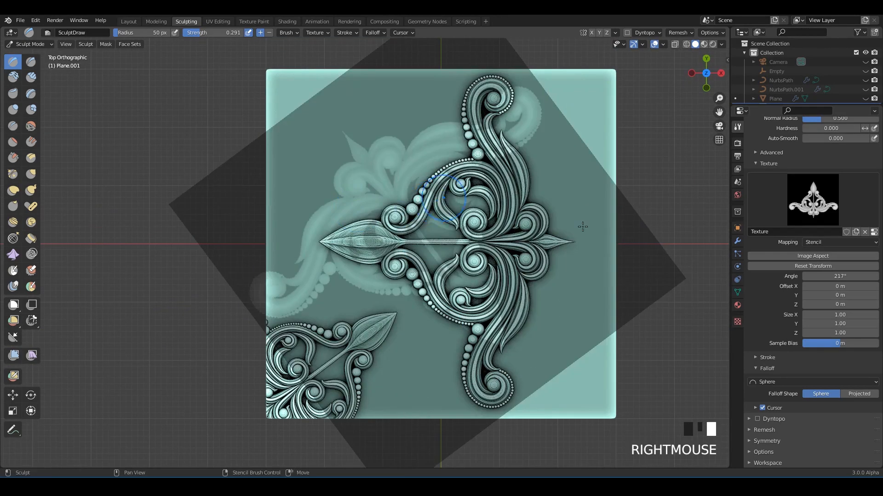
- Using the Custom falloff, sculpt a smaller ornament through a shrunken stencil in the empty upper-left corner, and move the stencil aside
left_click(781, 382)
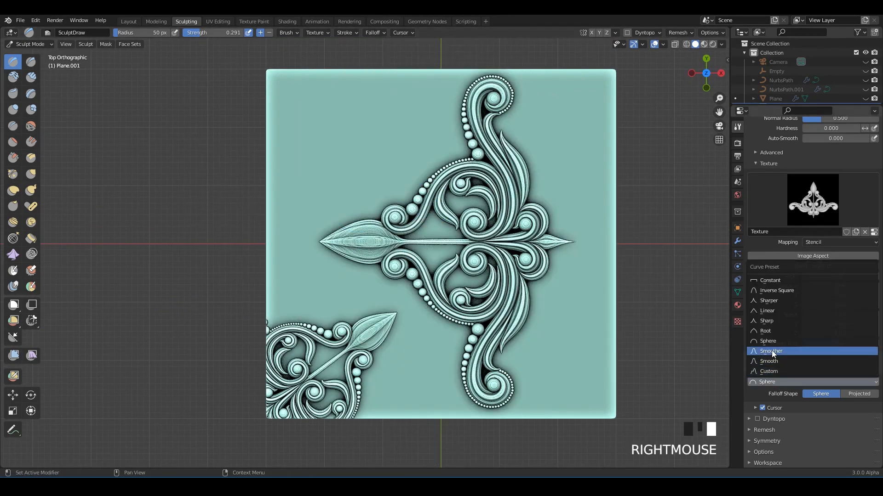
left_click(769, 372)
middle_click_drag(425, 200, 476, 281, "shift")
right_click_drag(477, 281, 434, 222)
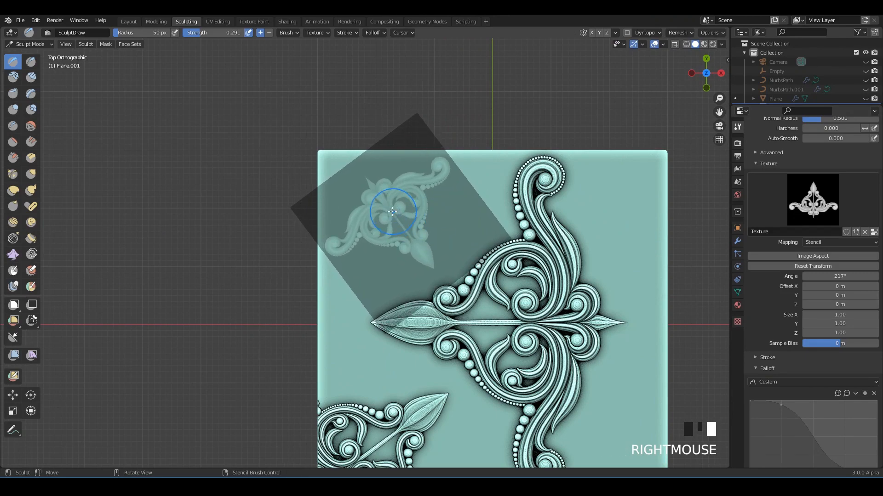
mouse_move(392, 211)
left_mouse_down()
mouse_move(461, 281)
mouse_move(464, 264)
left_mouse_up()
right_click_drag(464, 264, 710, 369)
- Examine the two corner ornaments from an angle and move the stencil to the plane's lower-left area in the rotated top view
middle_click_drag(460, 313, 432, 204)
mouse_move(432, 204)
middle_mouse_down("shift")
mouse_move(377, 182)
mouse_move(386, 244)
mouse_move(368, 221)
mouse_move(368, 184)
middle_mouse_up("shift")
scroll(386, 246, "up", 1)
scroll(386, 246, "down", 4)
middle_click_drag(368, 198, 378, 244, "alt")
middle_click_drag(377, 243, 514, 221, "shift")
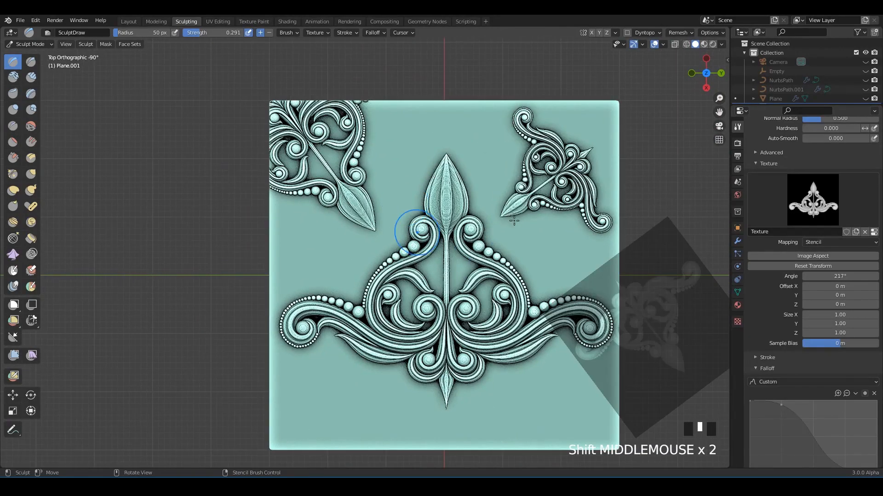
right_click_drag(667, 288, 349, 249)
scroll(350, 248, "up", 2)
middle_click_drag(349, 249, 367, 133, "shift")
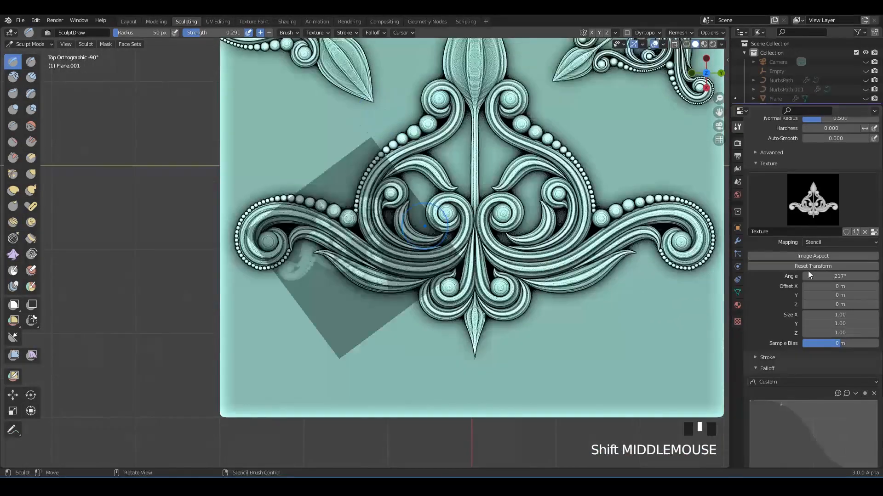
- Try Tiled texture mapping on the plane's lower-left corner, remove the test stroke and smooth the surface there
left_click(817, 244)
left_click(808, 276)
middle_click_drag(332, 351, 355, 290, "shift")
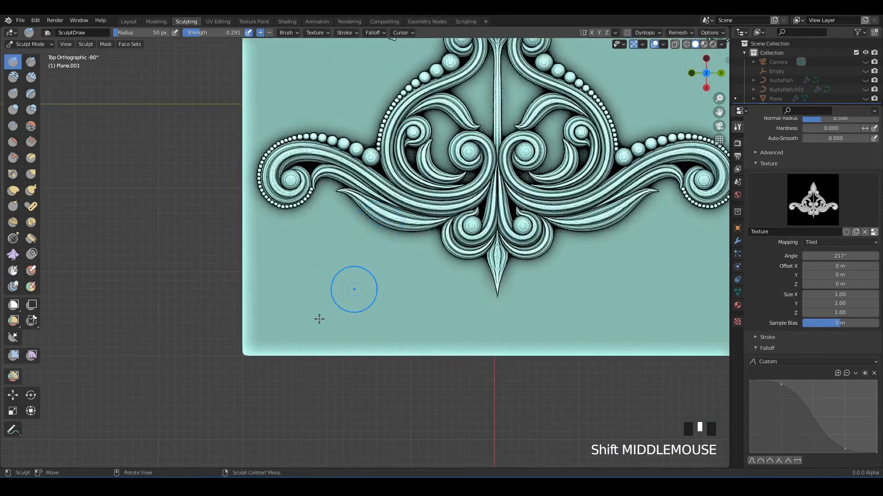
left_click_drag(285, 320, 333, 332)
left_click_drag(390, 350, 458, 368)
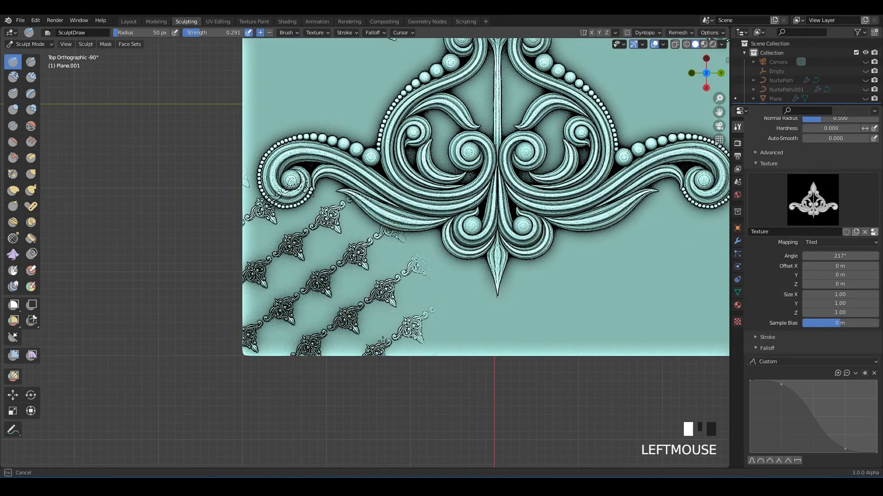
left_click_drag(286, 320, 294, 322, "shift")
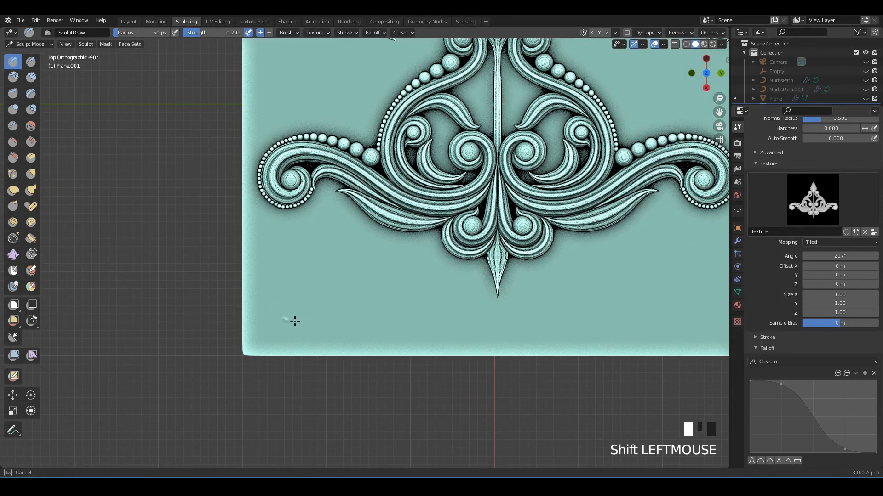
left_click(283, 321, "shift")
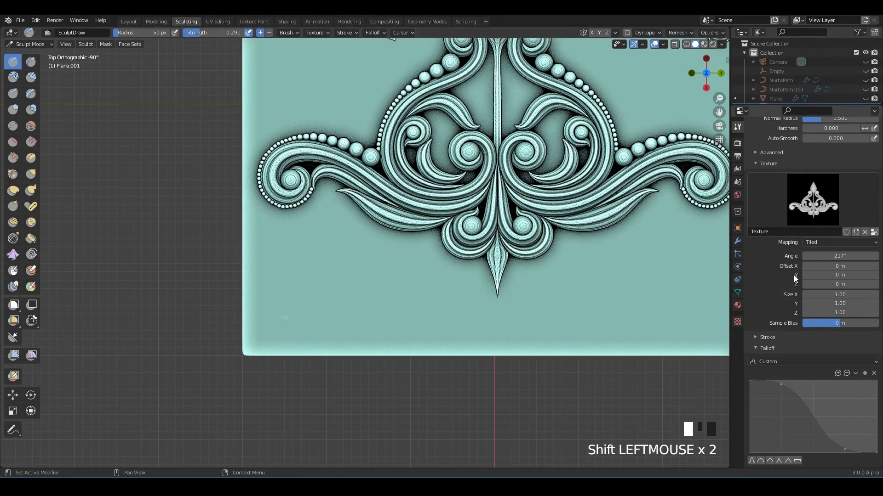
- Set the brush texture mapping back to Stencil and the falloff preset to Smooth
left_click(818, 242)
left_click(818, 302)
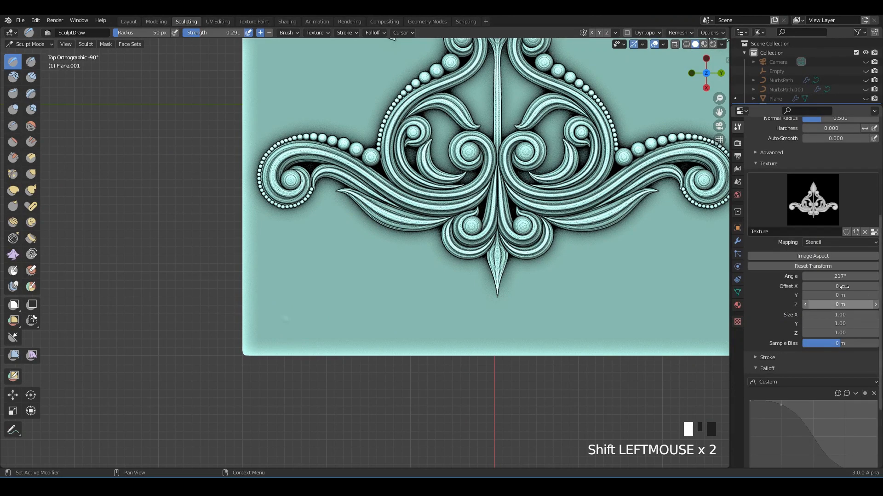
left_click(771, 383)
left_click(768, 361)
- Sculpt a large ornament into the plane's lower-left corner with the stencil rotated to 37°, and move the stencil aside
right_click_drag(331, 276, 417, 284)
scroll(418, 284, "down", 2)
mouse_move(430, 308)
middle_mouse_down("shift")
mouse_move(390, 315)
mouse_move(434, 298)
middle_mouse_up("shift")
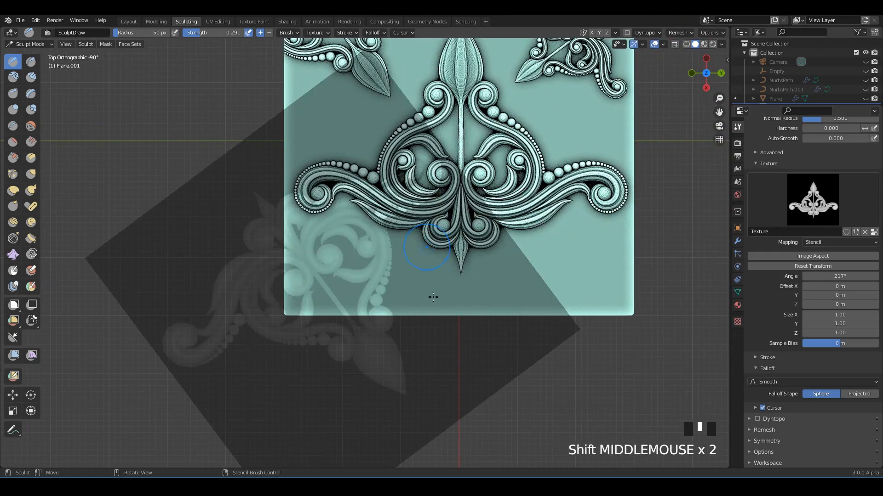
mouse_move(434, 299)
right_mouse_down("ctrl")
mouse_move(429, 233)
mouse_move(284, 200)
mouse_move(334, 260)
mouse_move(294, 255)
right_mouse_up("ctrl")
left_click_drag(294, 256, 371, 295)
right_click_drag(370, 294, 644, 322)
- Position the stencil over the plane's lower-right corner
middle_click_drag(626, 313, 537, 352, "shift")
scroll(550, 293, "down", 2)
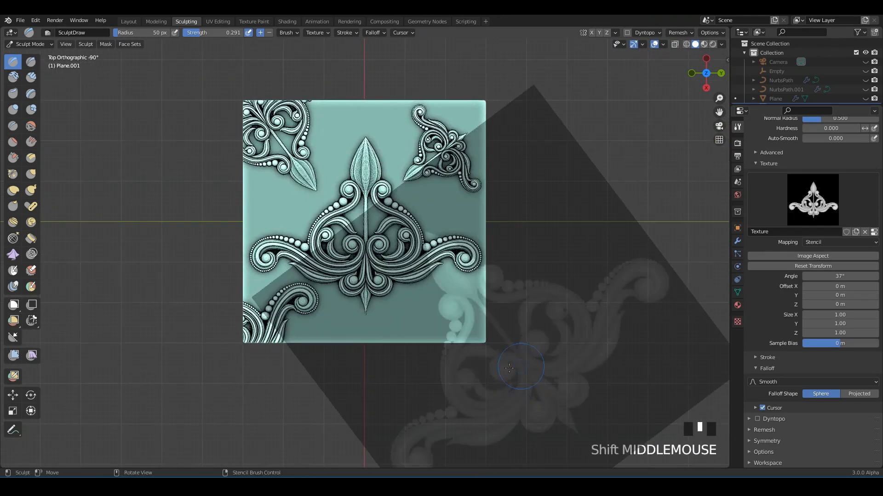
right_click_drag(537, 352, 465, 285)
scroll(465, 284, "up", 3)
middle_click_drag(511, 357, 479, 267, "shift")
right_click_drag(479, 266, 495, 239)
- Undo a first stroke in the lower-right corner, shift the stencil further outward and sculpt the ornament again
left_click_drag(462, 258, 499, 298)
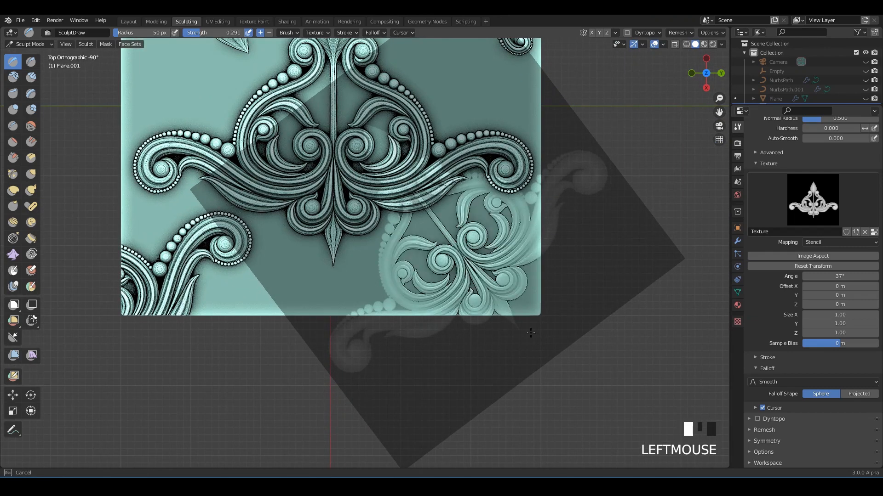
key("ctrl+z")
mouse_move(478, 276)
right_mouse_down()
mouse_move(504, 257)
mouse_move(512, 303)
right_mouse_up()
left_click_drag(480, 281, 554, 345)
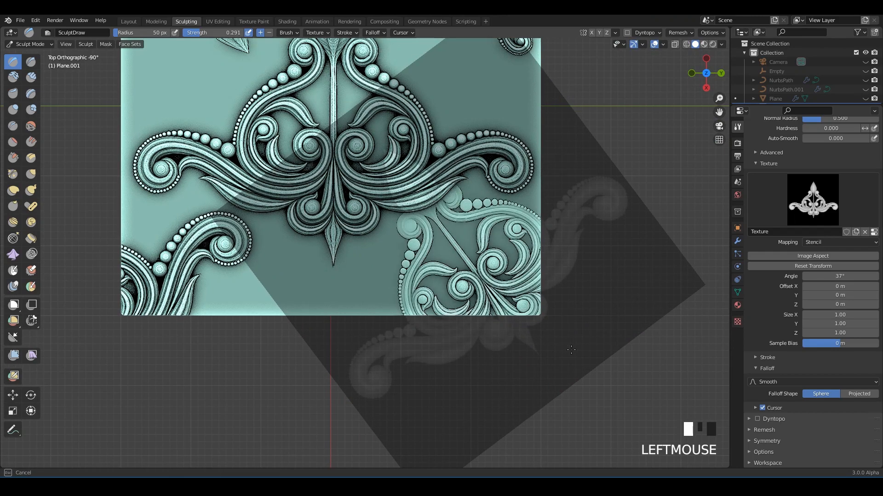
- Move the stencil off the plane, save the file and view the sculpted plane in the Layout workspace
right_click_drag(580, 351, 515, 334)
mouse_move(533, 321)
middle_mouse_down()
mouse_move(498, 318)
mouse_move(567, 400)
middle_mouse_up()
scroll(416, 267, "up", 2)
scroll(409, 260, "down", 2)
middle_click_drag(402, 257, 401, 244, "shift")
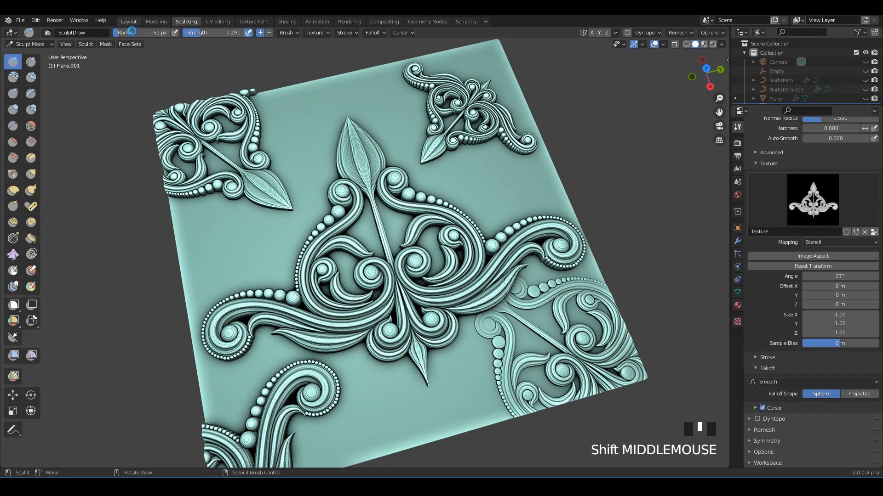
key("ctrl+s")
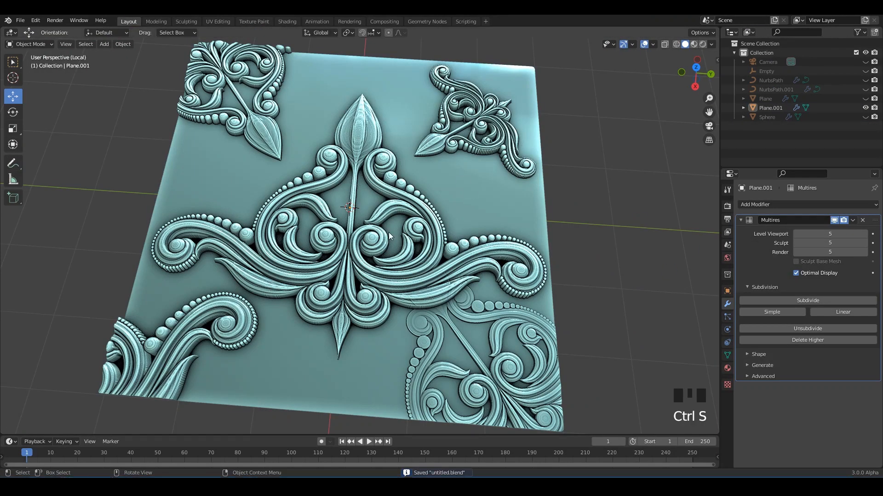
middle_click_drag(552, 193, 590, 186)
- Try several viewport MatCaps, ending with the olive-green one, and examine the relief closely
left_click(712, 44)
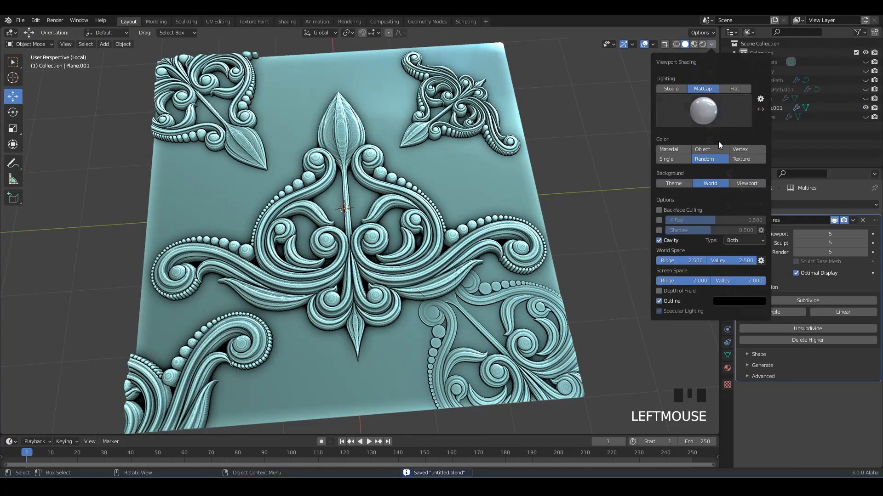
left_click(697, 110)
left_click(621, 165)
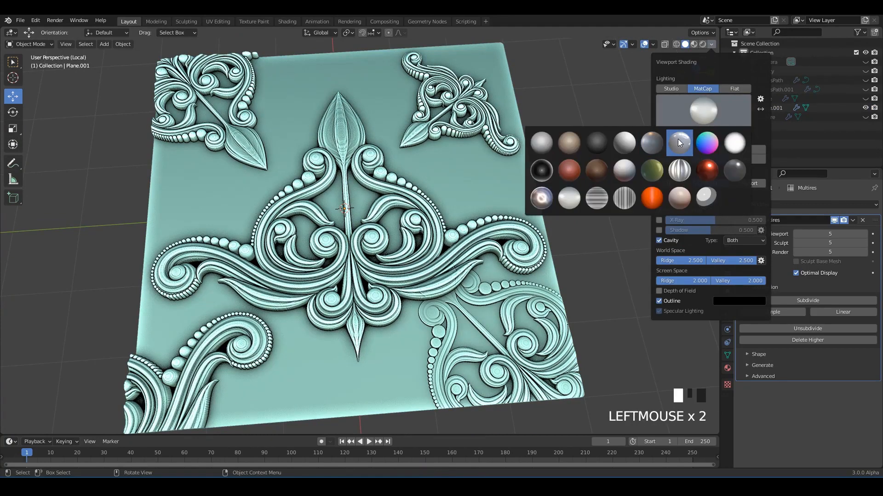
left_click(679, 141)
left_click(693, 113)
left_click(651, 171)
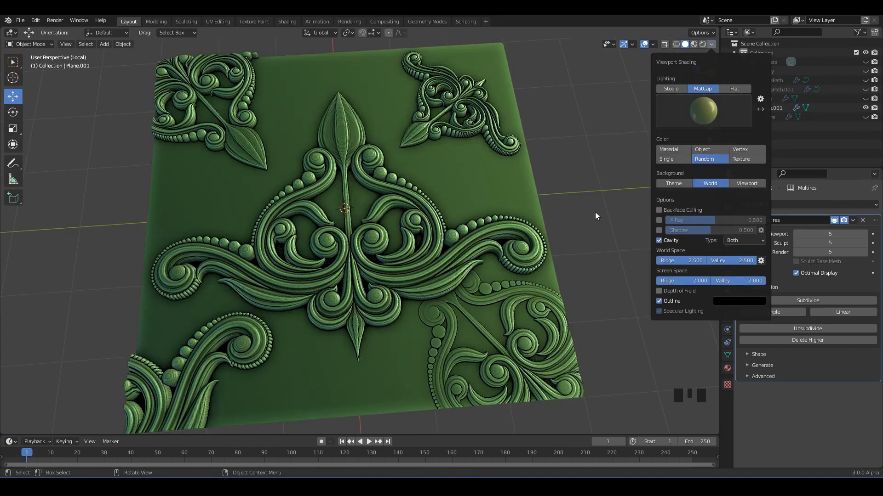
left_click(610, 205)
middle_click_drag(521, 162, 510, 199)
scroll(482, 154, "up", 1)
- Change the viewport MatCap to the light brown clay one and examine the whole sculpted plane
left_click(712, 44)
left_click(699, 165)
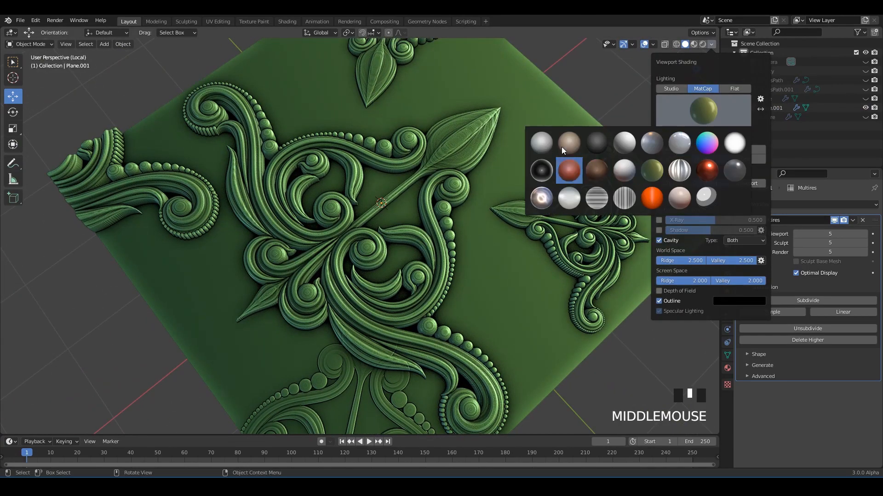
left_click(561, 144)
scroll(430, 177, "down", 1)
middle_click_drag(429, 177, 497, 196)
scroll(455, 195, "down", 2)
scroll(497, 197, "up", 4)
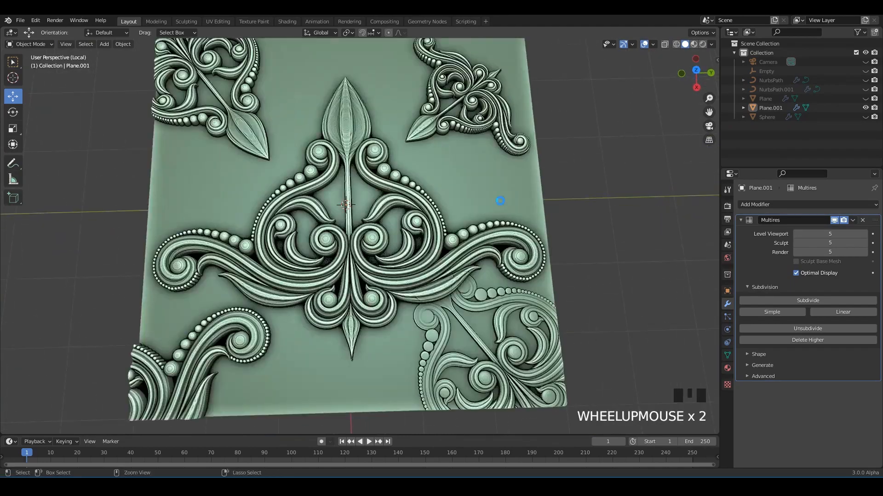